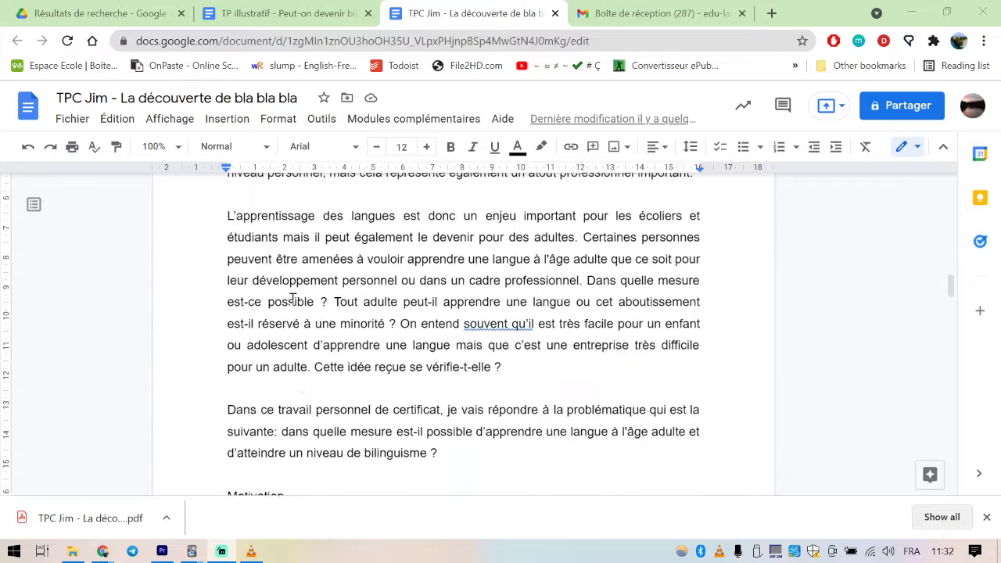
Insert a page break before the "Introduction" heading
scroll(299, 316, up, 4)
scroll(299, 329, up, 1)
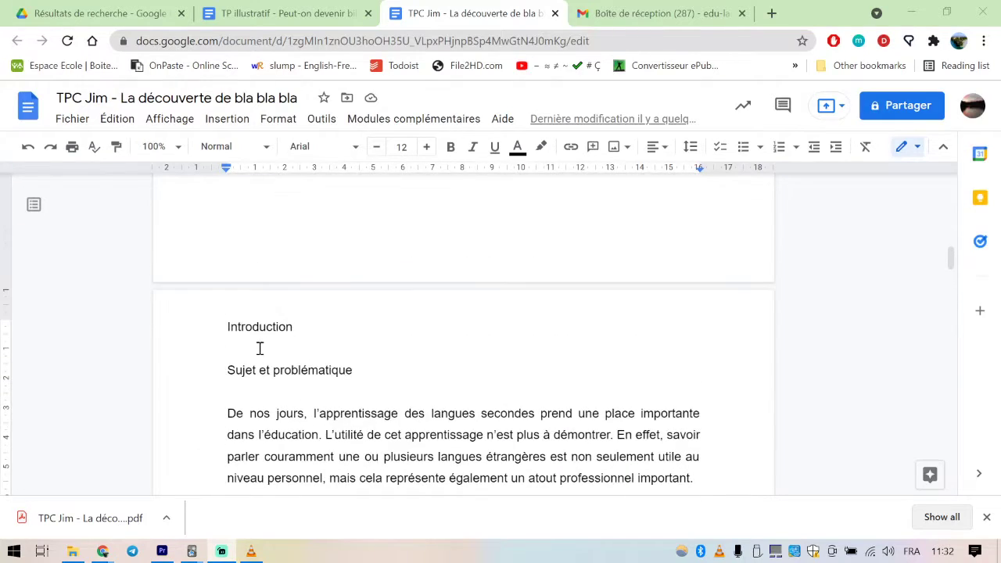
click(225, 327)
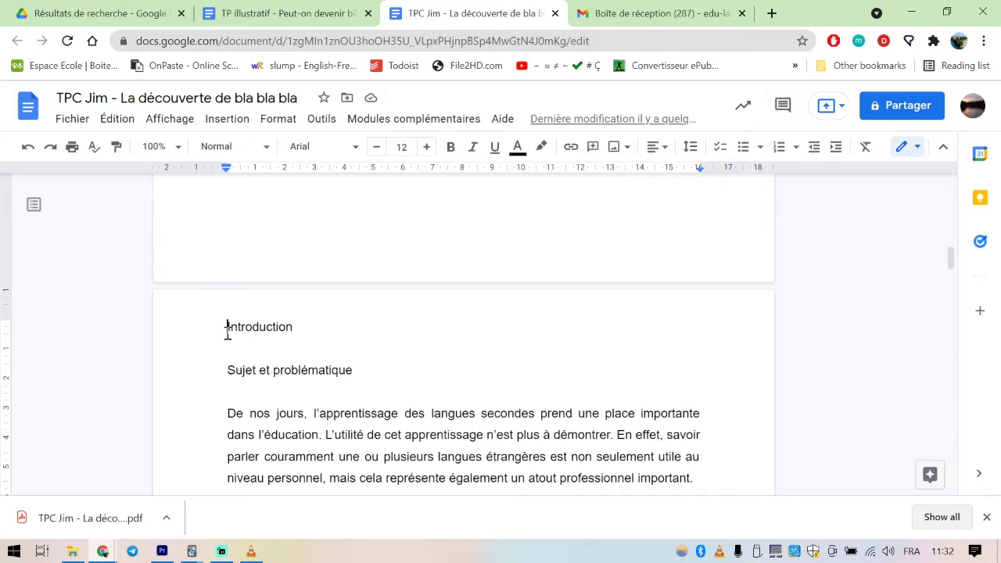
key(ctrl+Return)
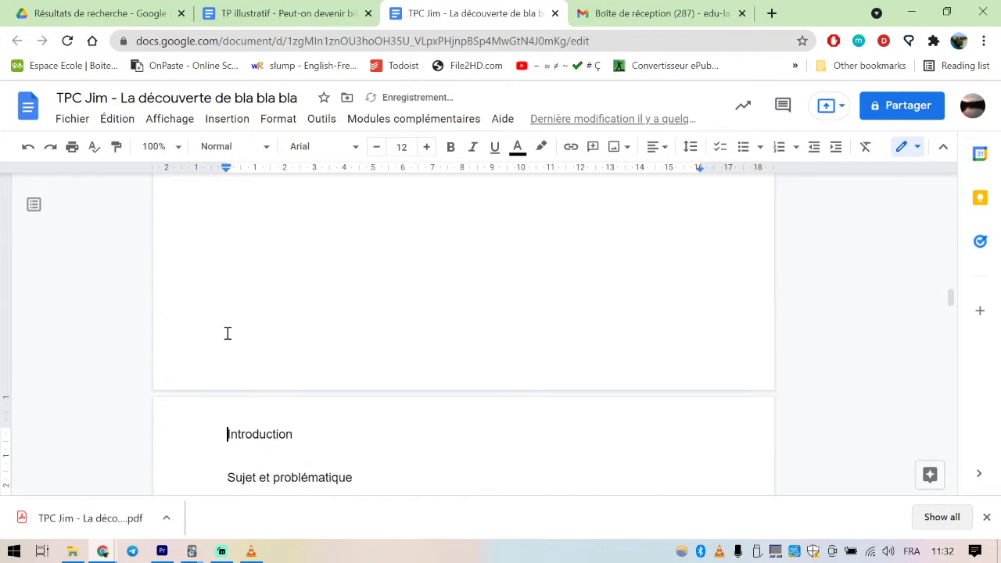
Enter the title "Table des matières" on the blank page before the introduction
scroll(313, 368, up, 10)
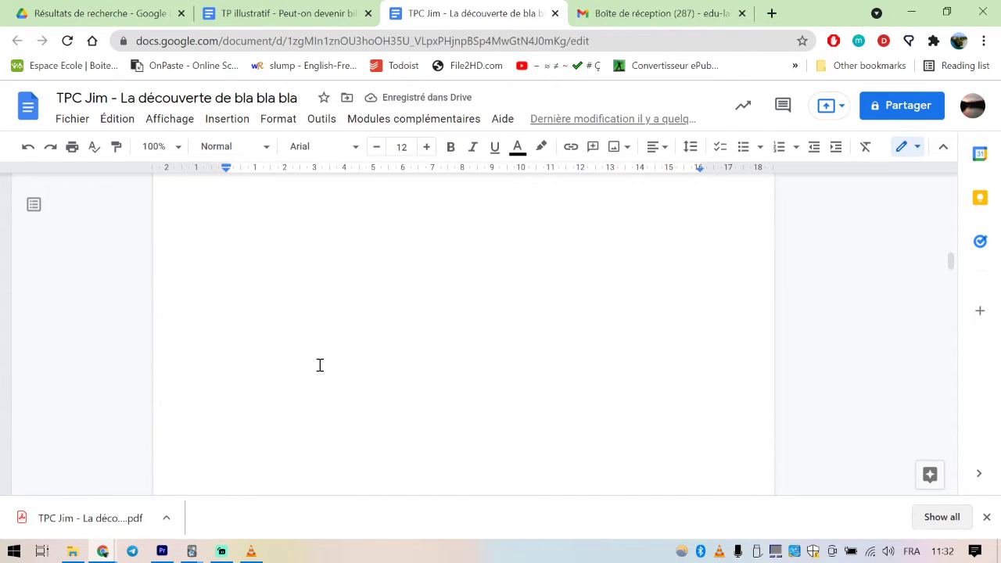
click(261, 377)
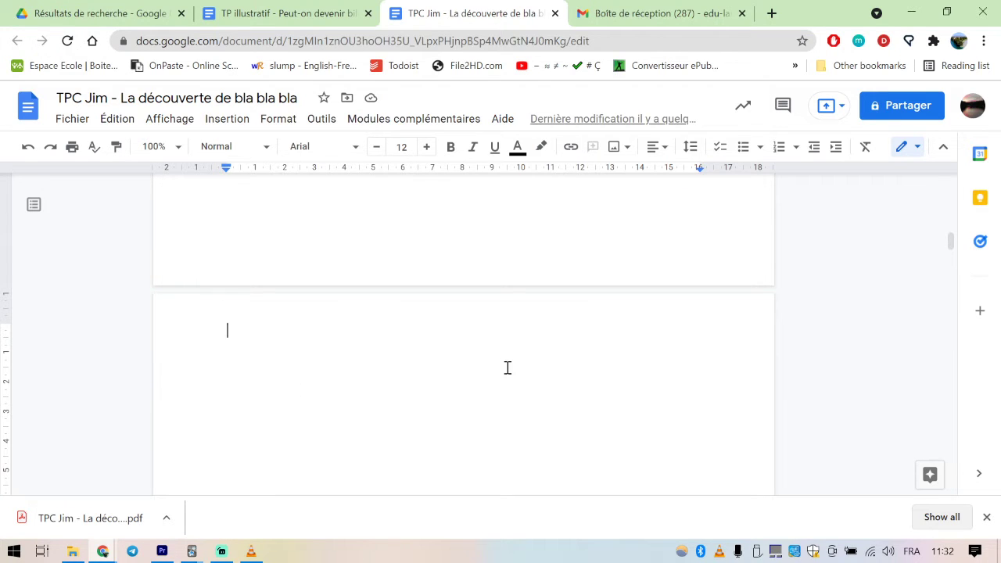
text(Tab)
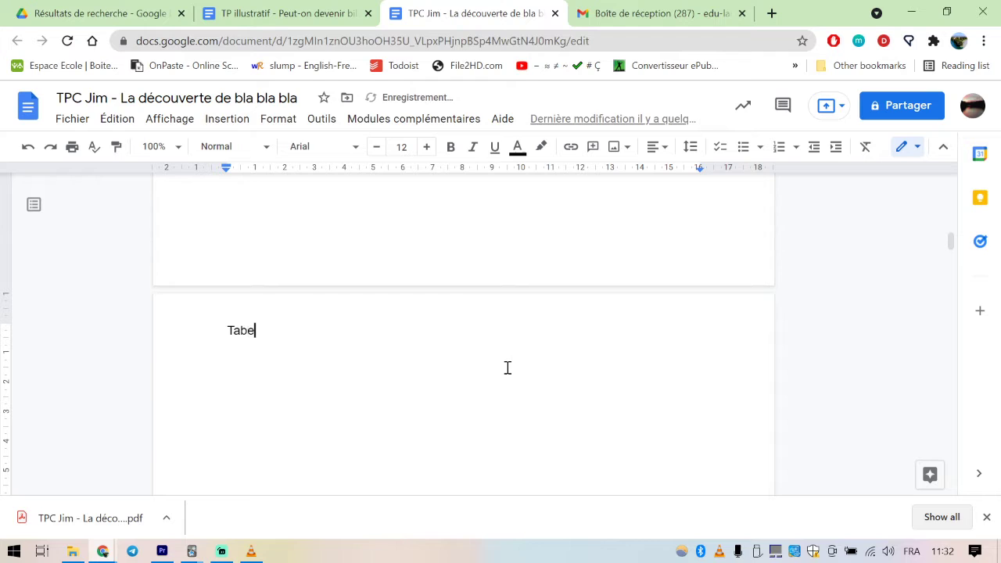
text(le des matières)
Centre the "Table des matières" title on the page
drag(319, 331, 217, 334)
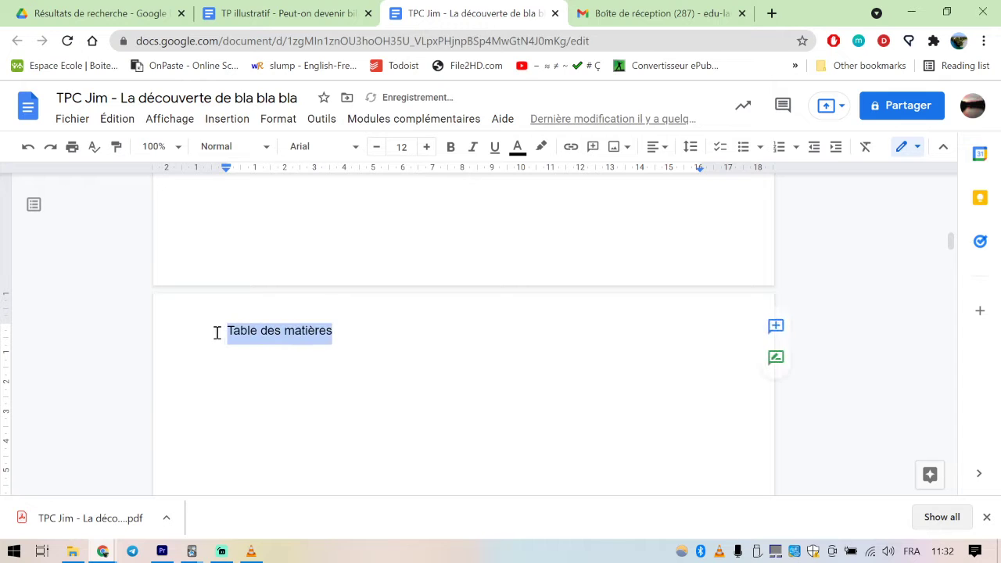
click(657, 146)
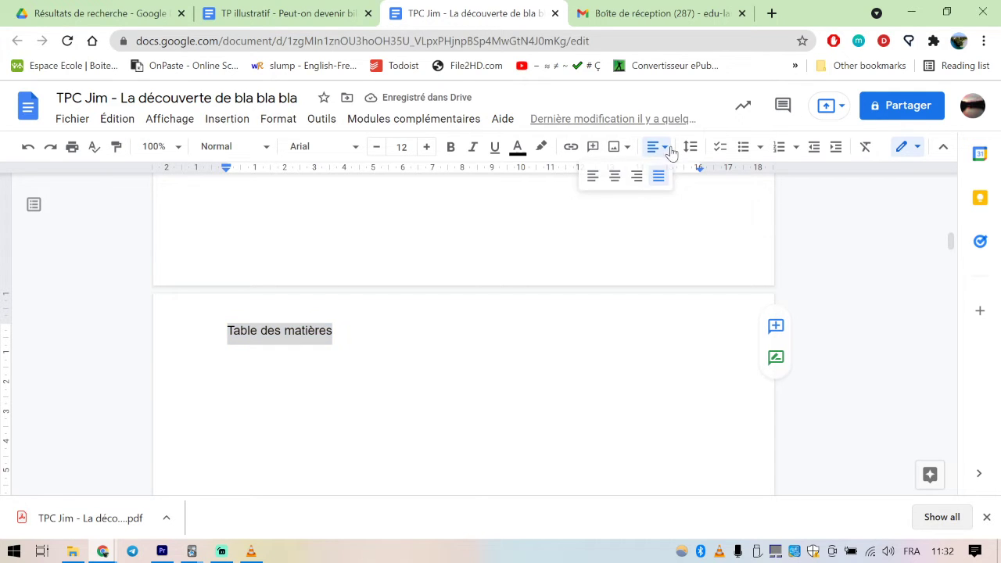
click(615, 177)
Insert an automatic table of contents with page numbers on a new line below the "Table des matières" title
click(551, 331)
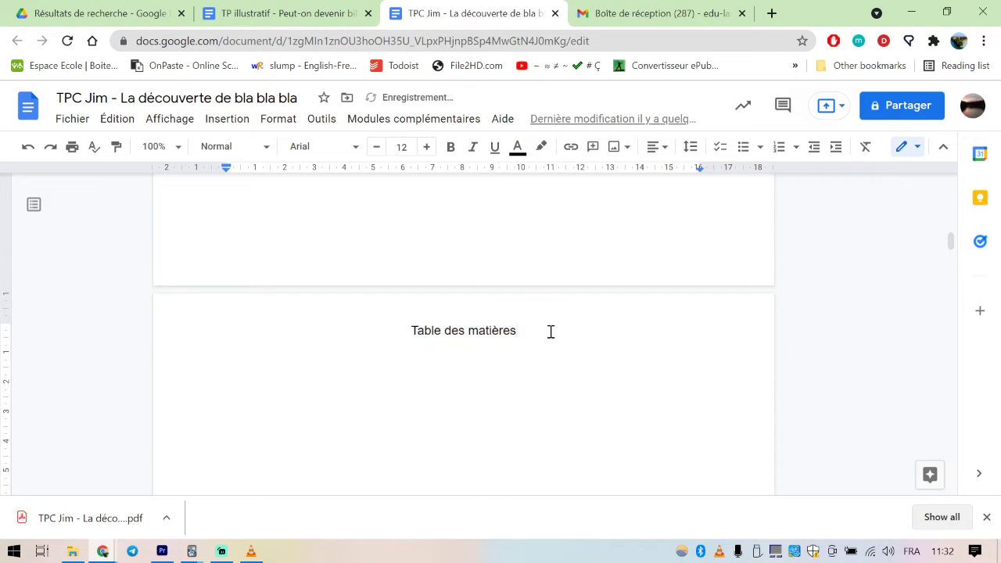
key(Return)
click(234, 121)
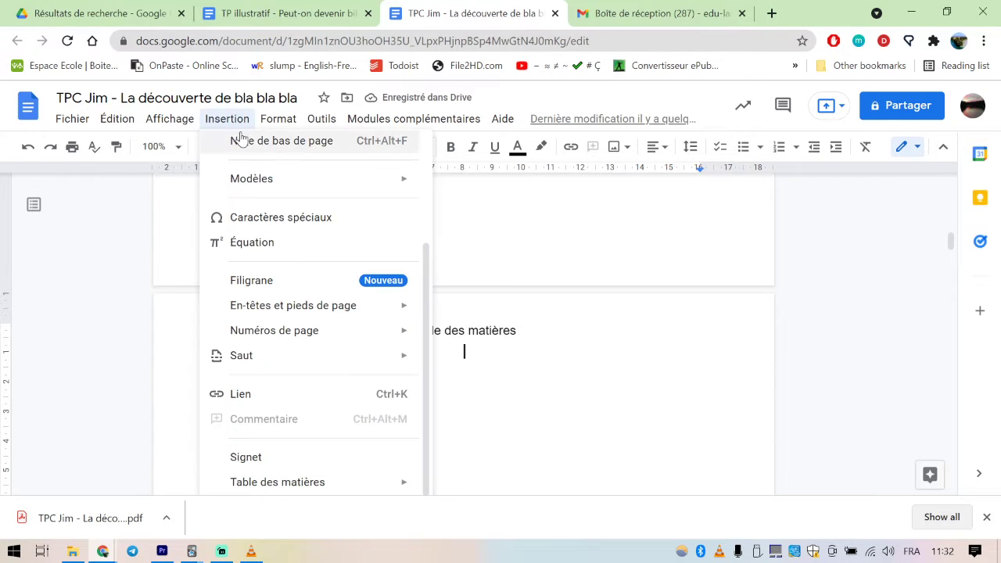
mouse_move(341, 479)
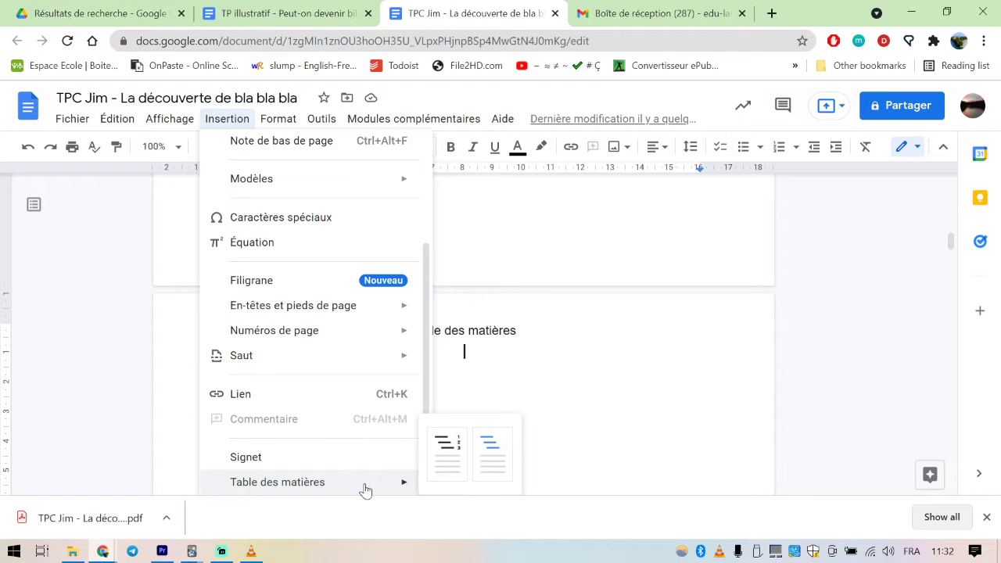
click(445, 463)
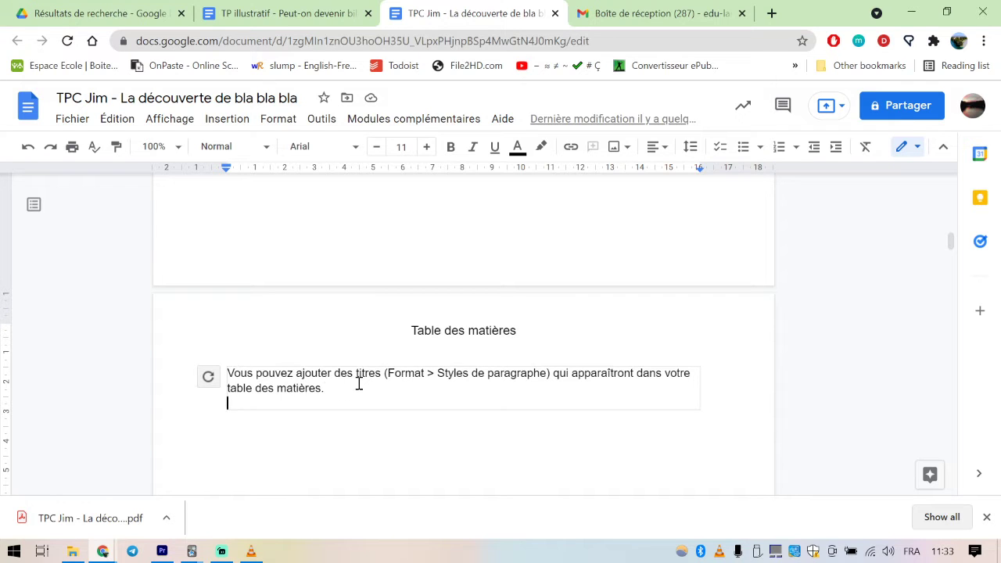
Look through the document for the headings to list in the table of contents: "Introduction", "Sujet et problématique" and "Motivation"
scroll(404, 388, down, 2)
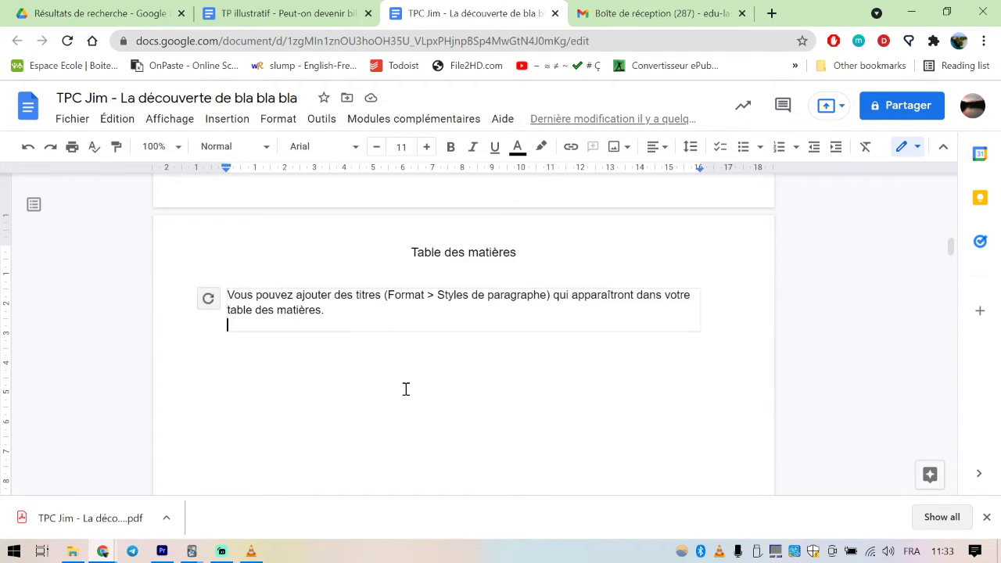
scroll(406, 389, down, 10)
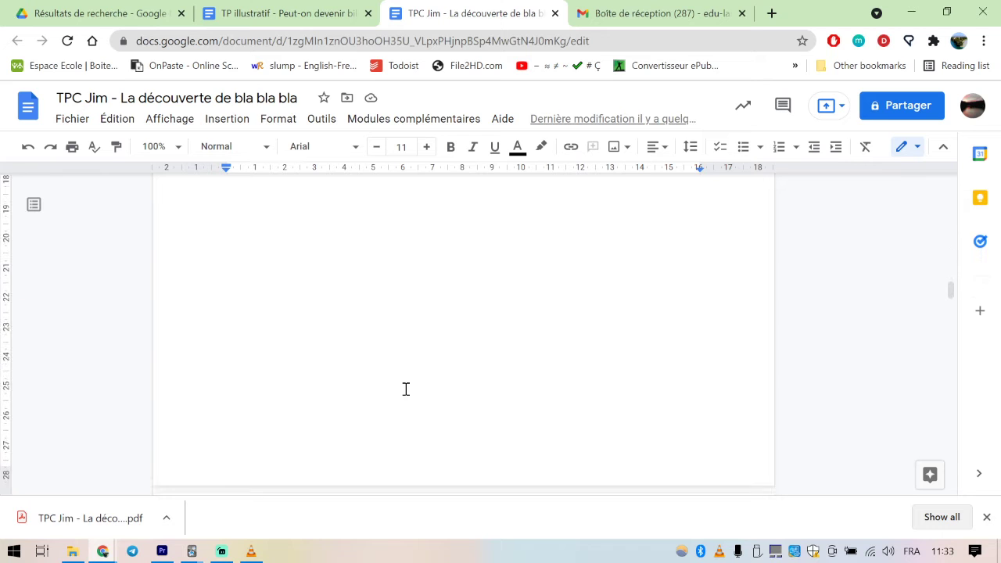
scroll(406, 389, down, 1)
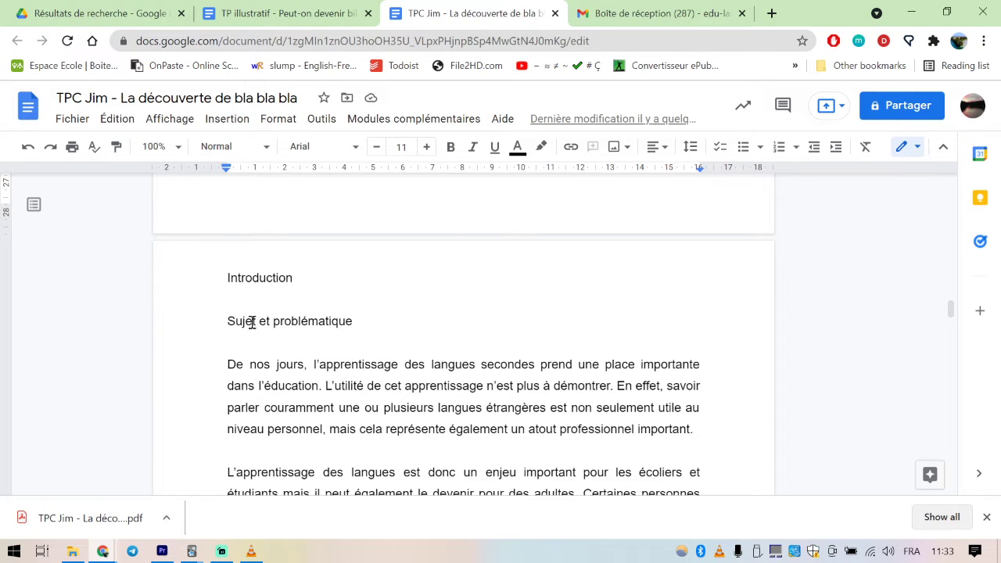
drag(304, 277, 215, 280)
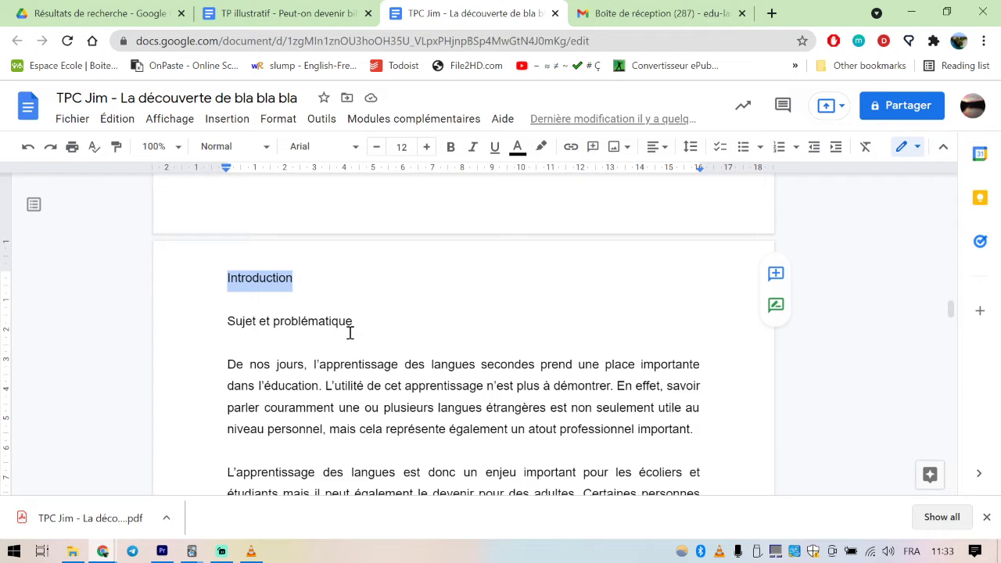
drag(353, 320, 216, 320)
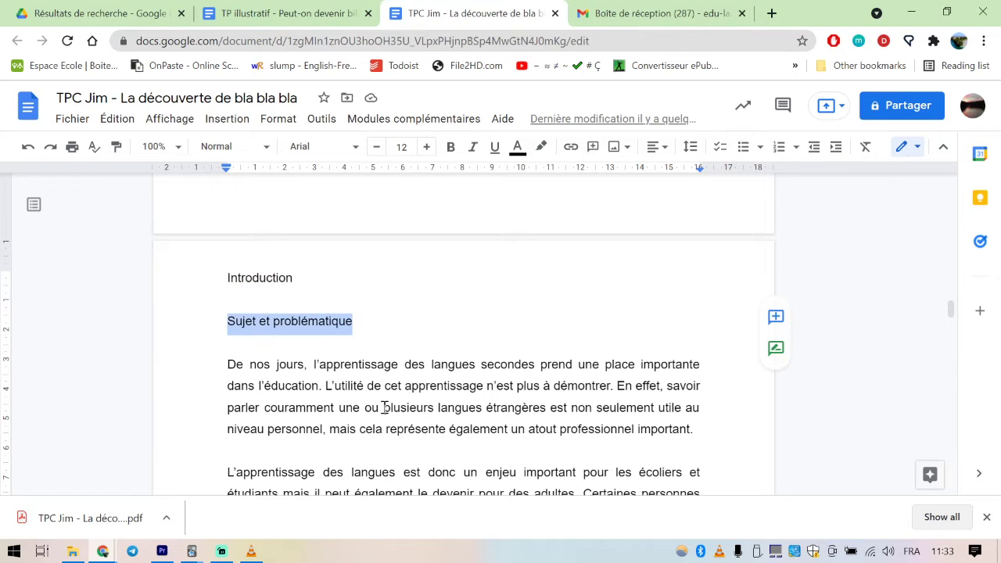
scroll(385, 407, down, 4)
scroll(339, 368, down, 3)
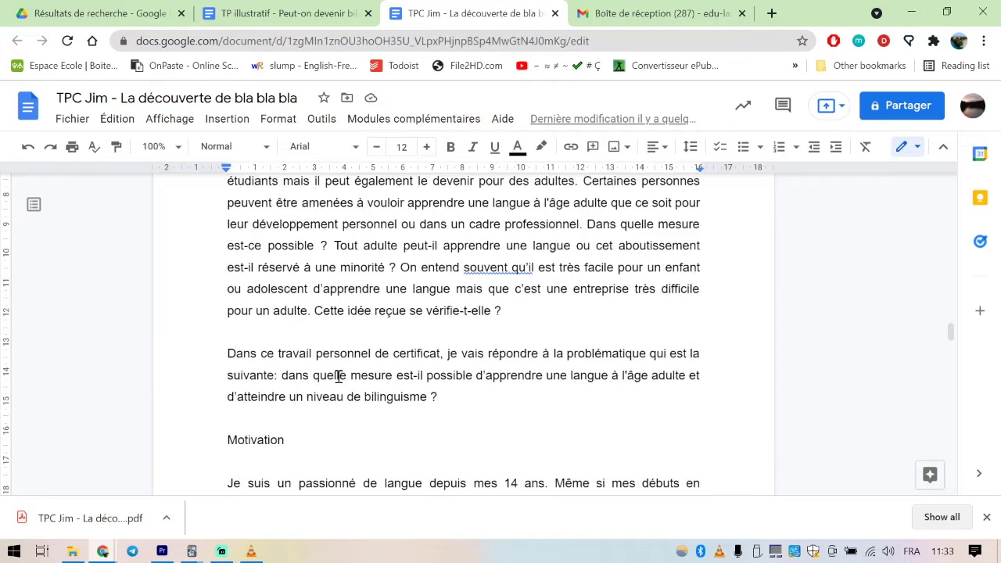
scroll(339, 376, down, 1)
drag(306, 360, 222, 362)
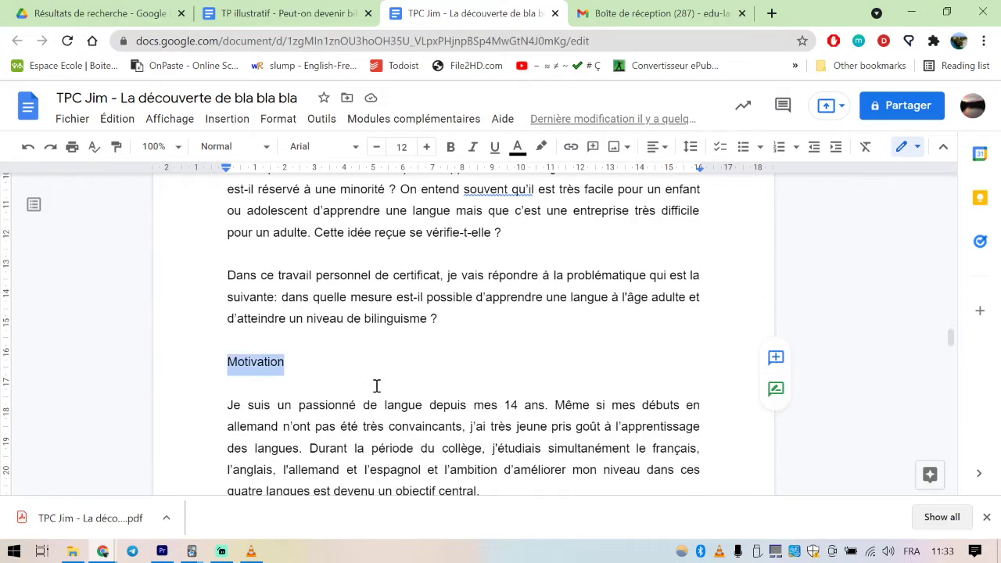
scroll(376, 386, down, 6)
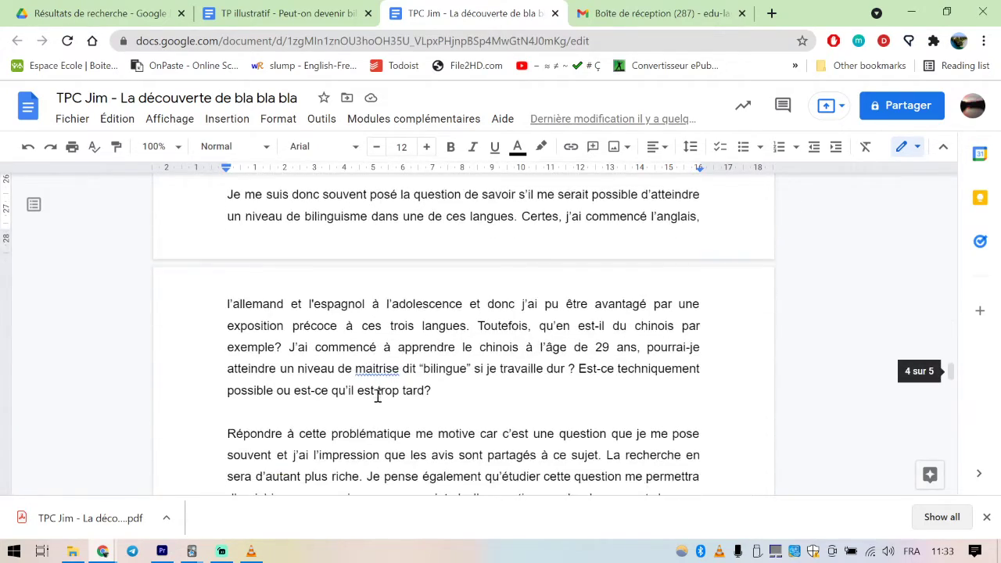
scroll(379, 399, up, 14)
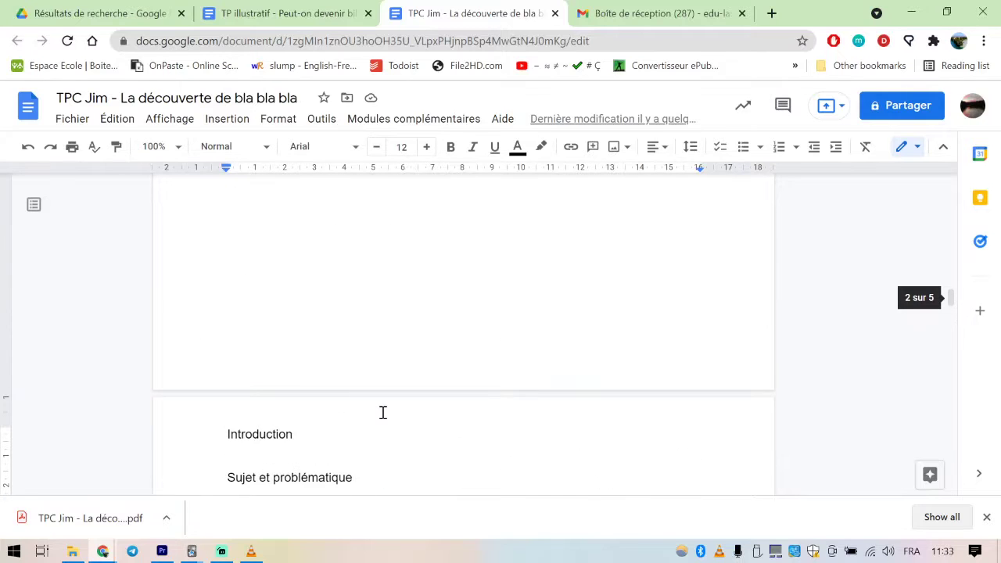
scroll(384, 412, down, 1)
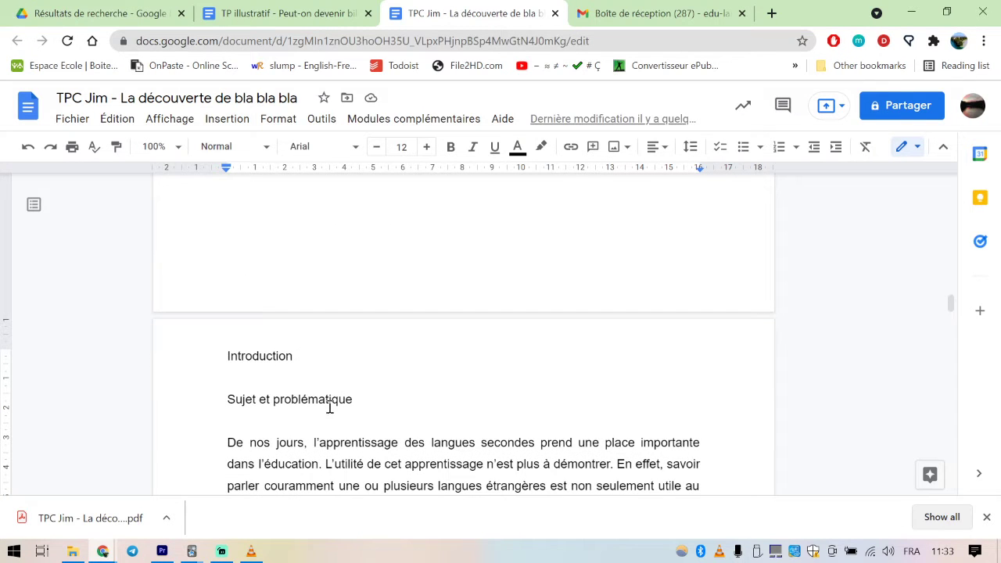
Hide the document header with its menus and show it again
drag(308, 357, 210, 368)
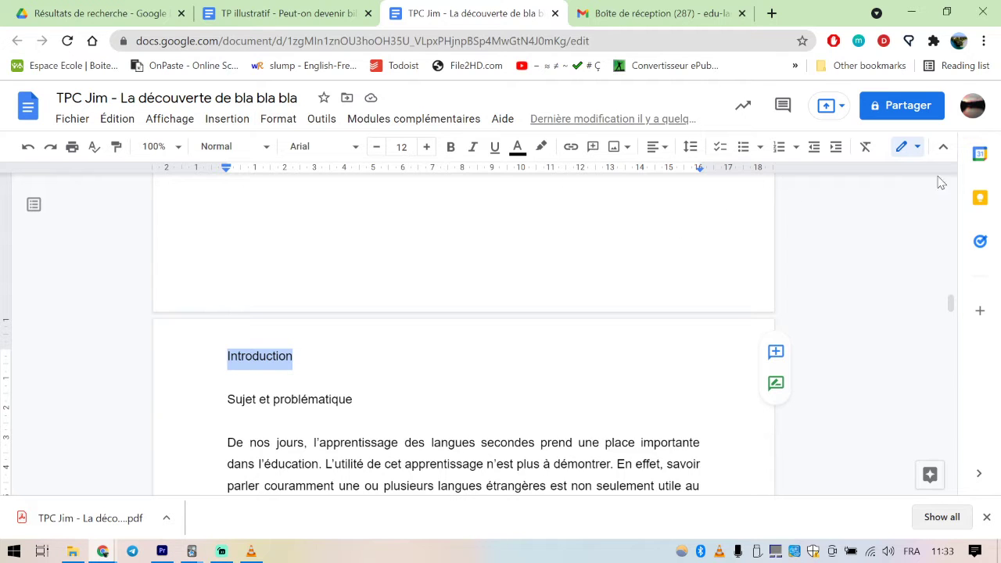
click(943, 150)
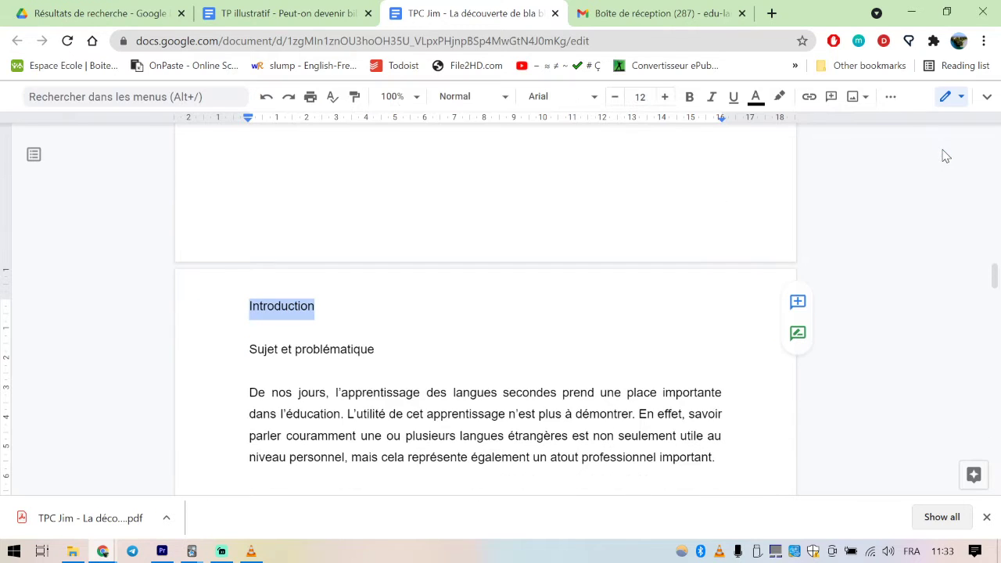
click(987, 98)
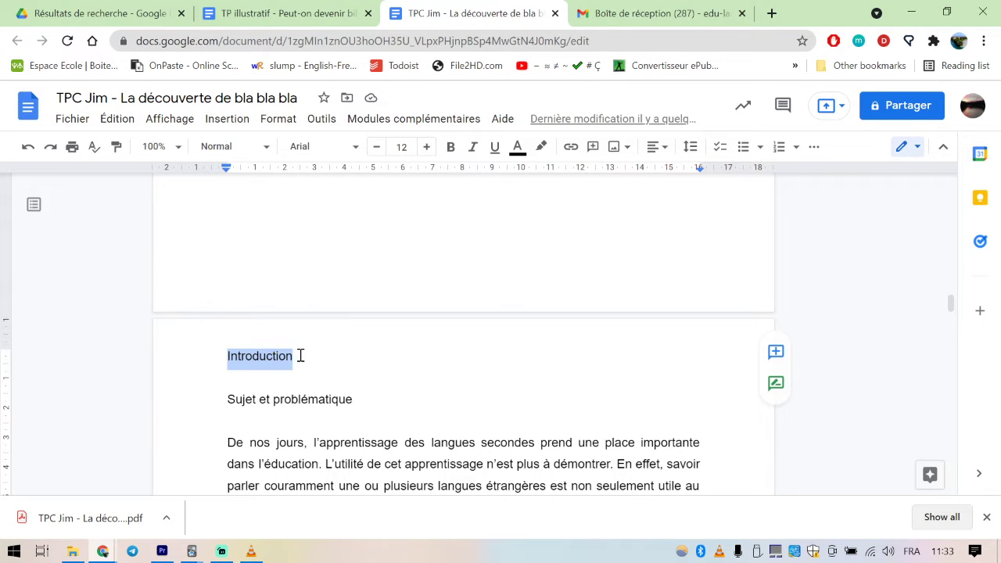
Apply the Titre 1 paragraph style to the "Introduction" heading
drag(301, 356, 224, 350)
click(266, 150)
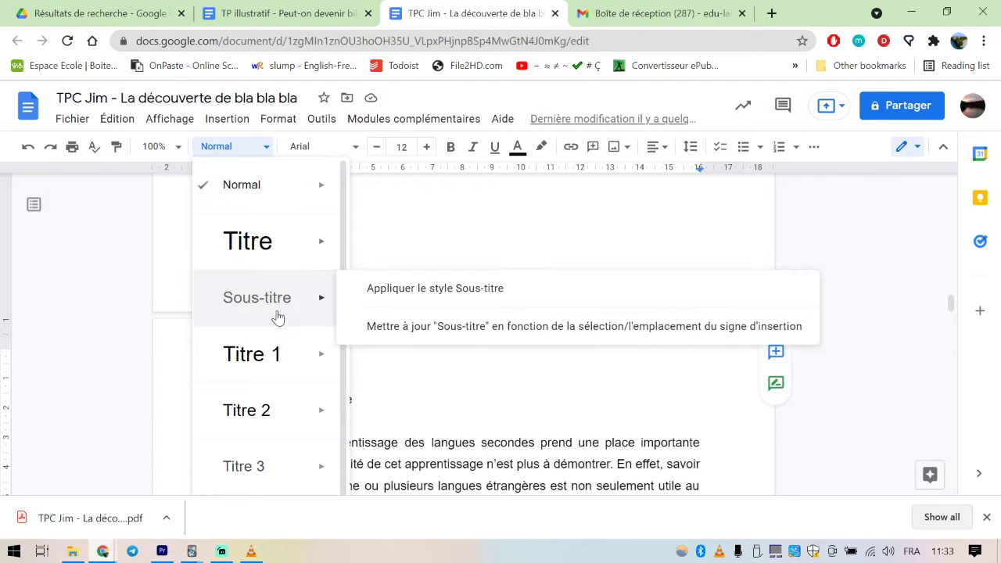
mouse_move(259, 362)
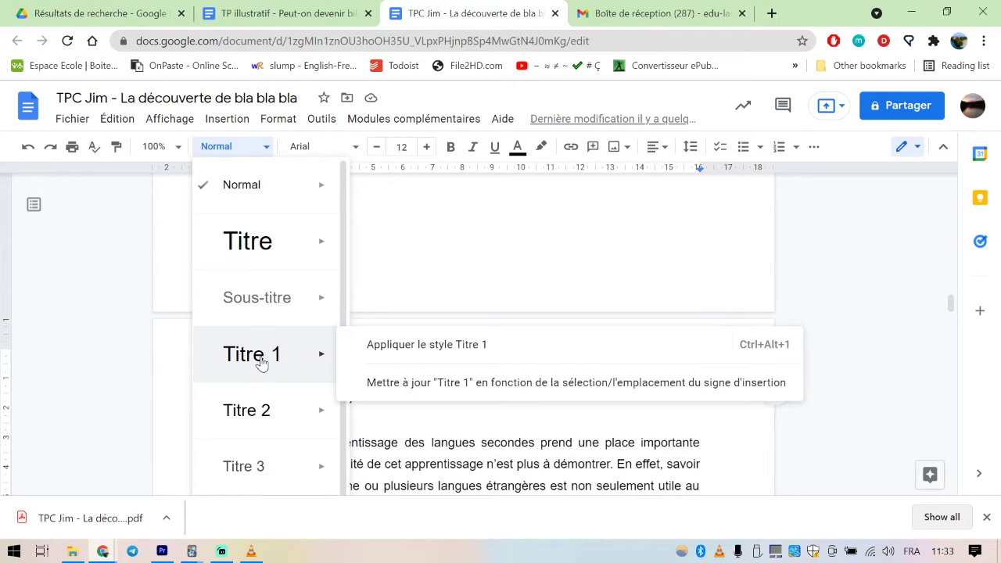
click(262, 361)
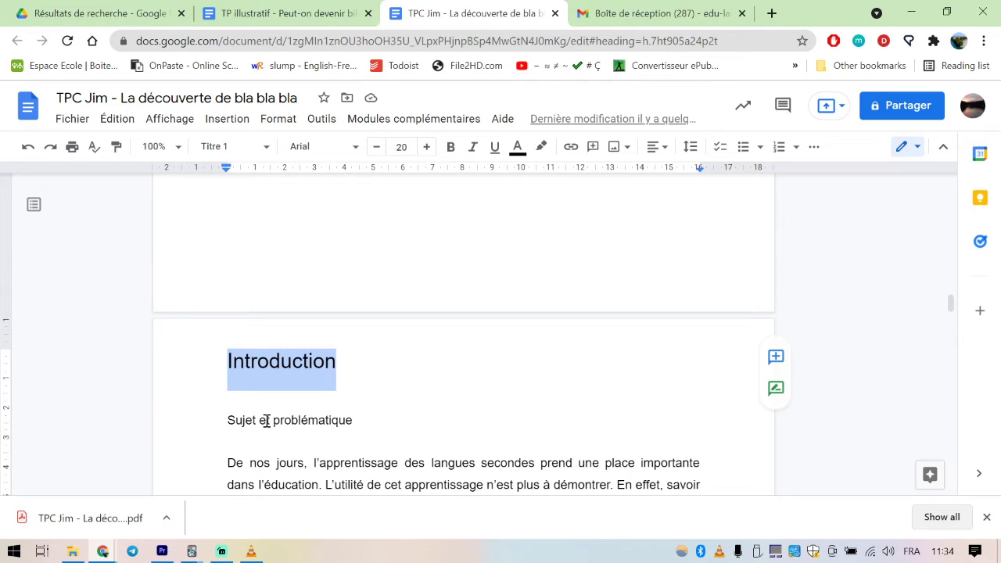
Apply the Titre 2 paragraph style to the "Sujet et problématique" heading
click(358, 422)
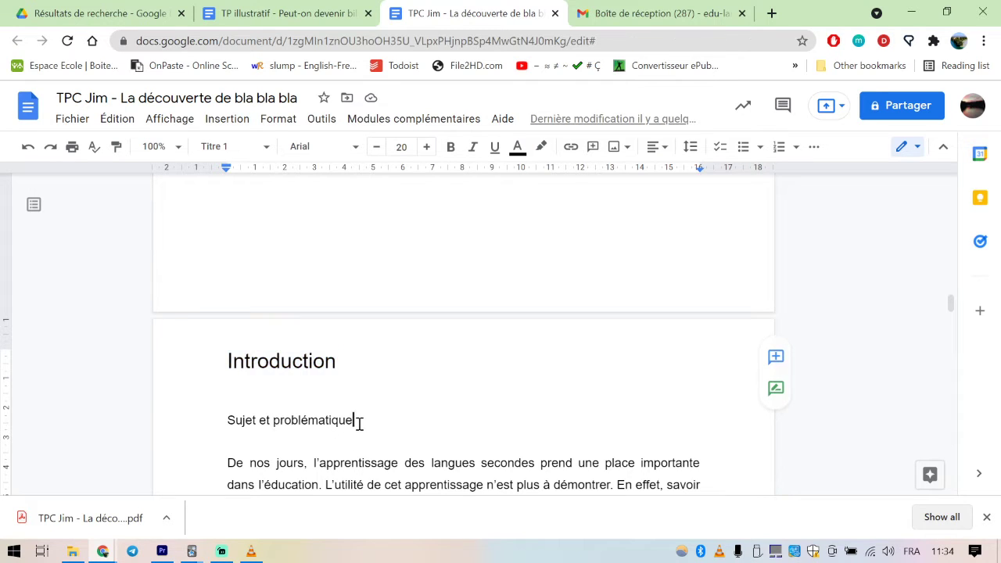
drag(353, 421, 229, 421)
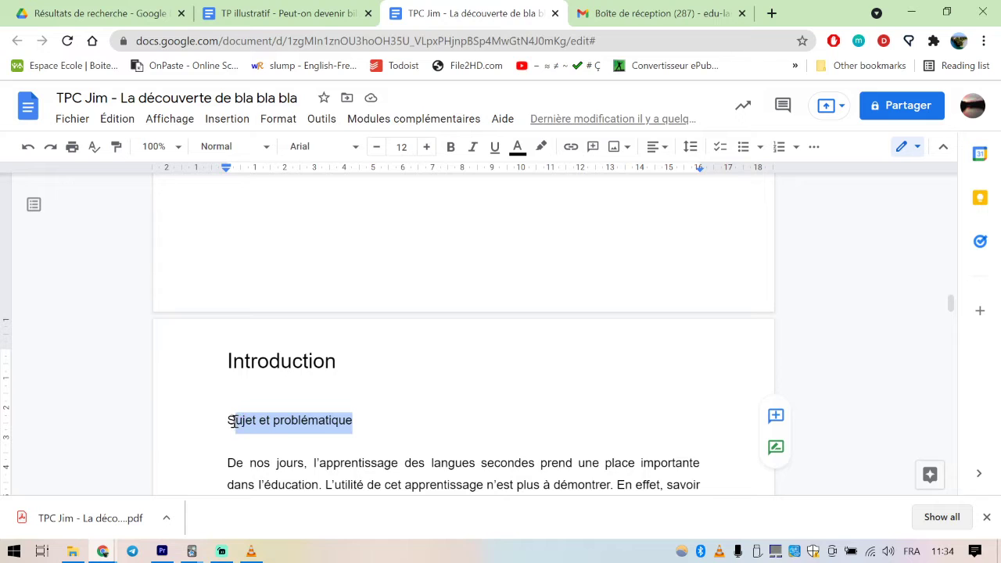
click(266, 147)
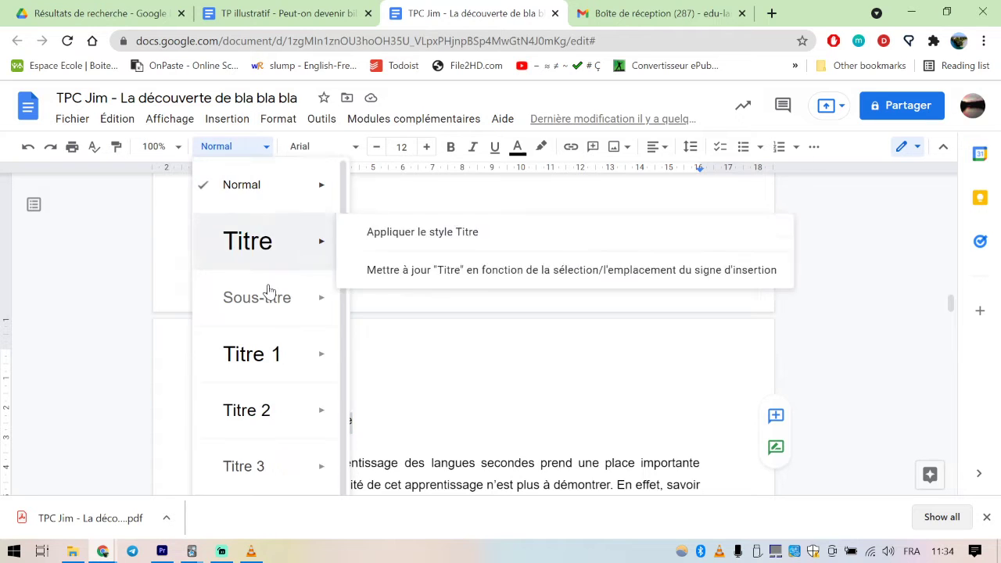
mouse_move(269, 419)
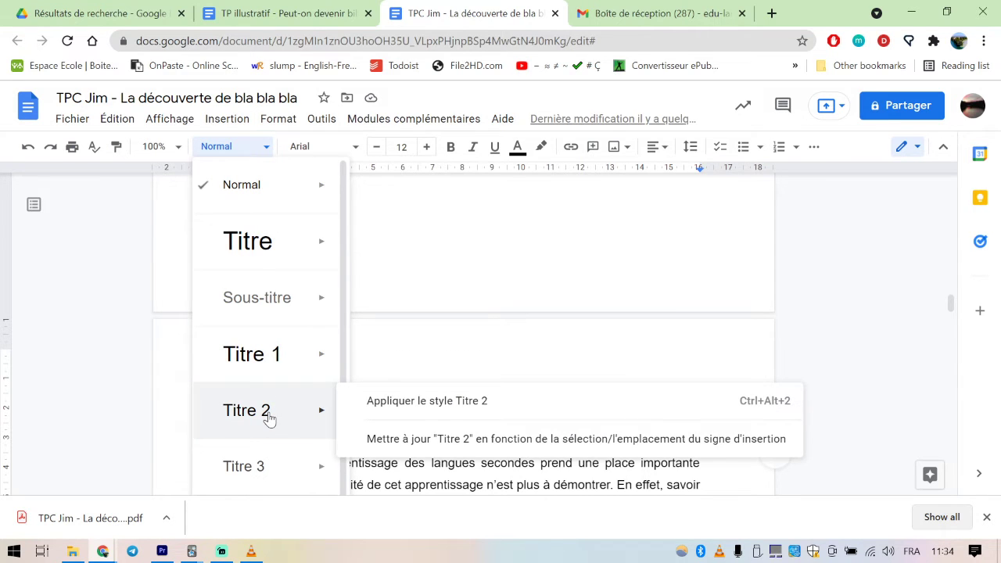
click(268, 419)
Apply the Titre 2 paragraph style to the "Motivation" heading
scroll(362, 395, down, 1)
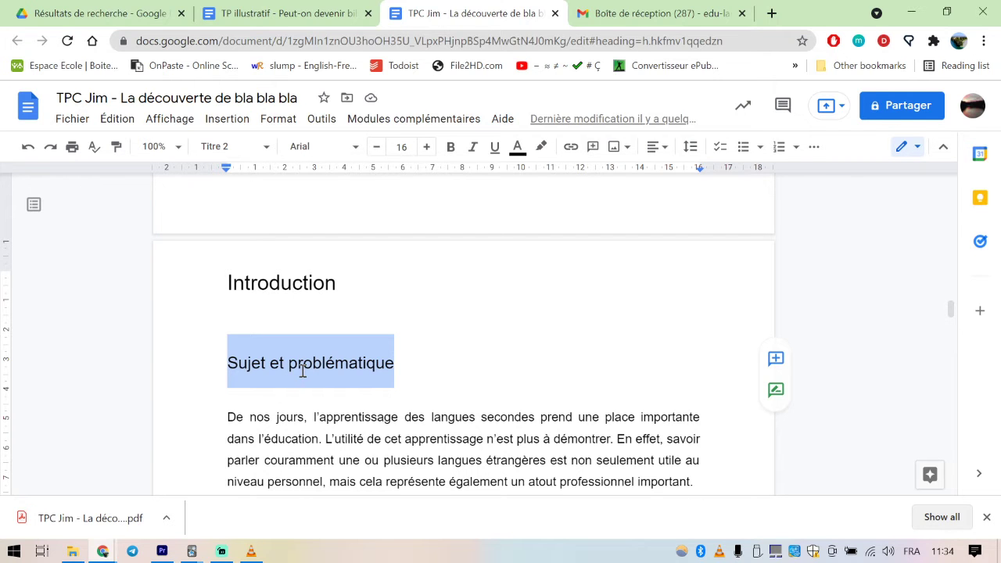
scroll(305, 373, down, 8)
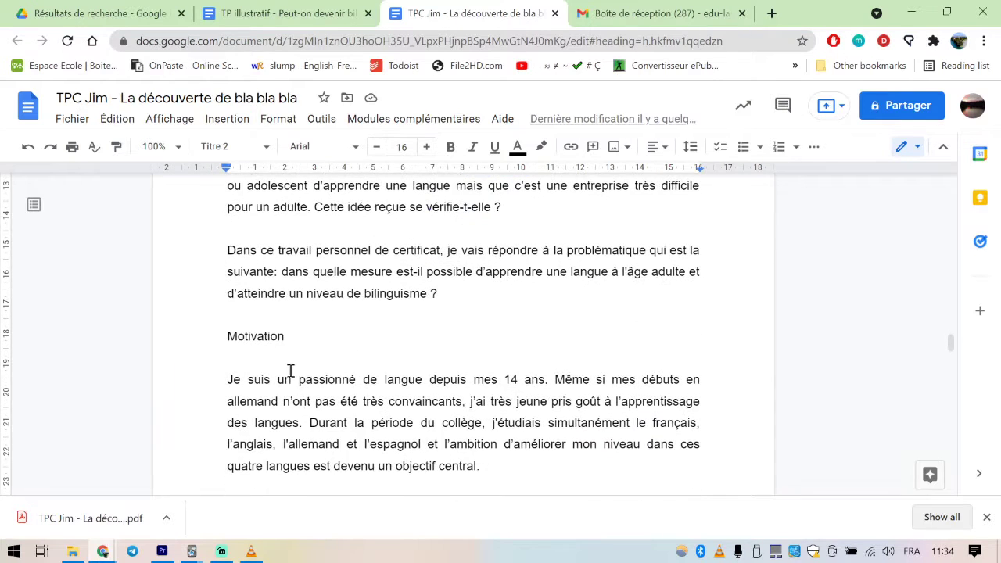
drag(294, 336, 226, 336)
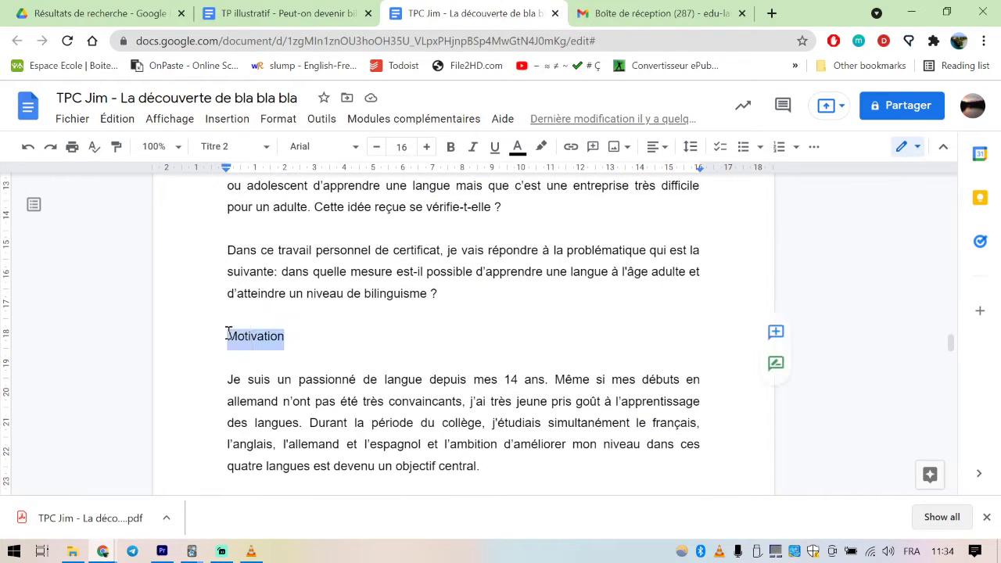
click(261, 146)
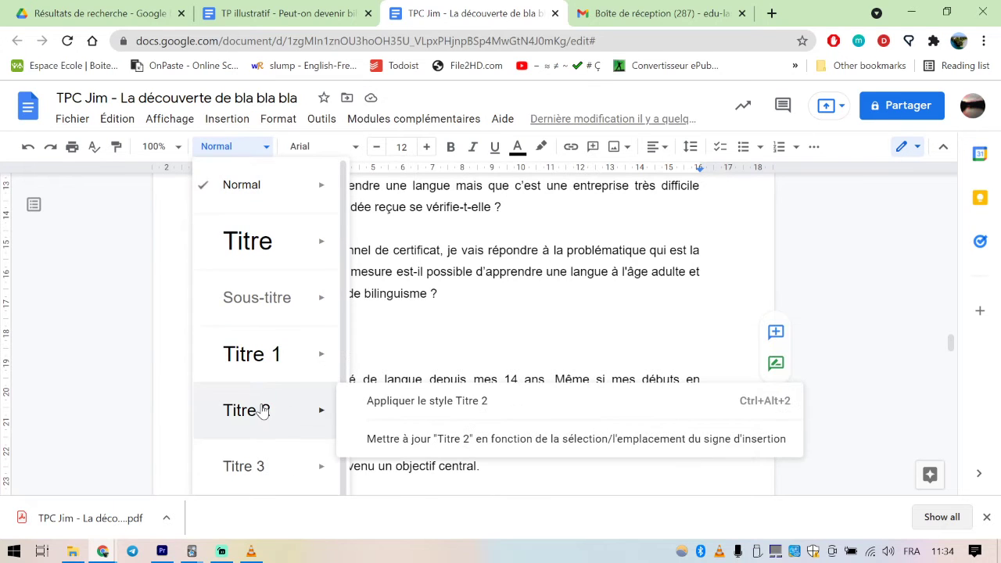
click(264, 411)
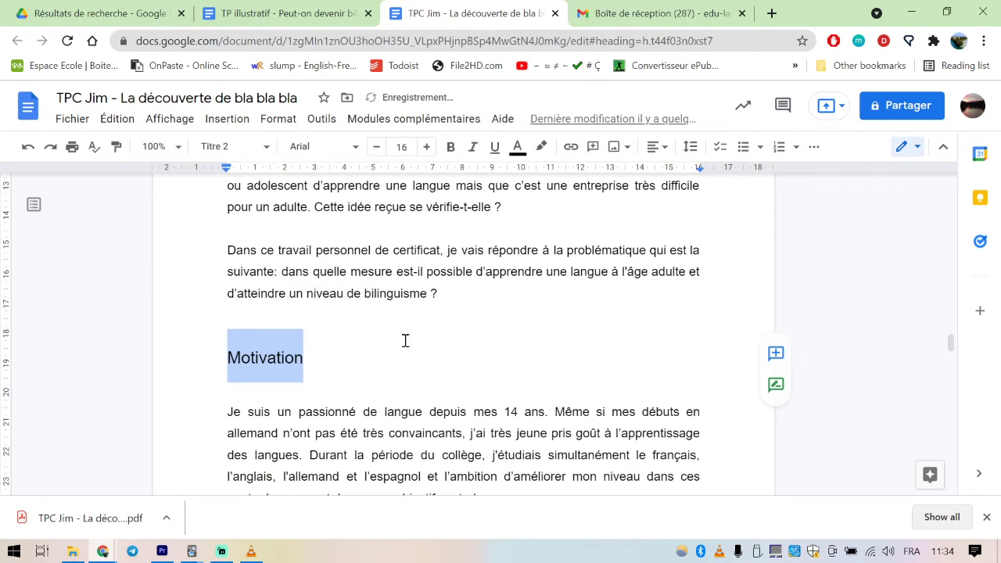
Update the table of contents on the "Table des matières" page so it lists the styled Introduction headings
scroll(384, 357, up, 12)
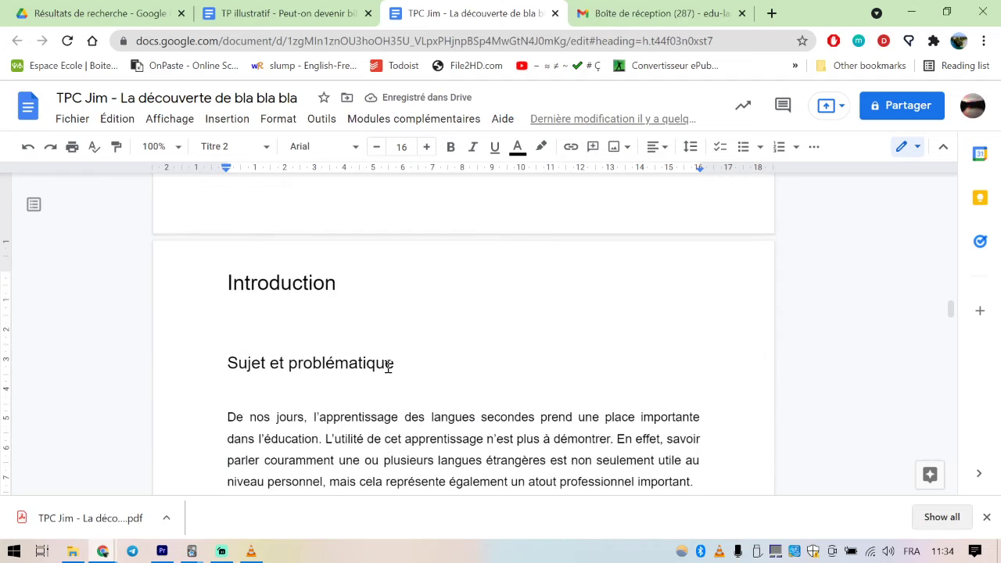
scroll(392, 368, up, 5)
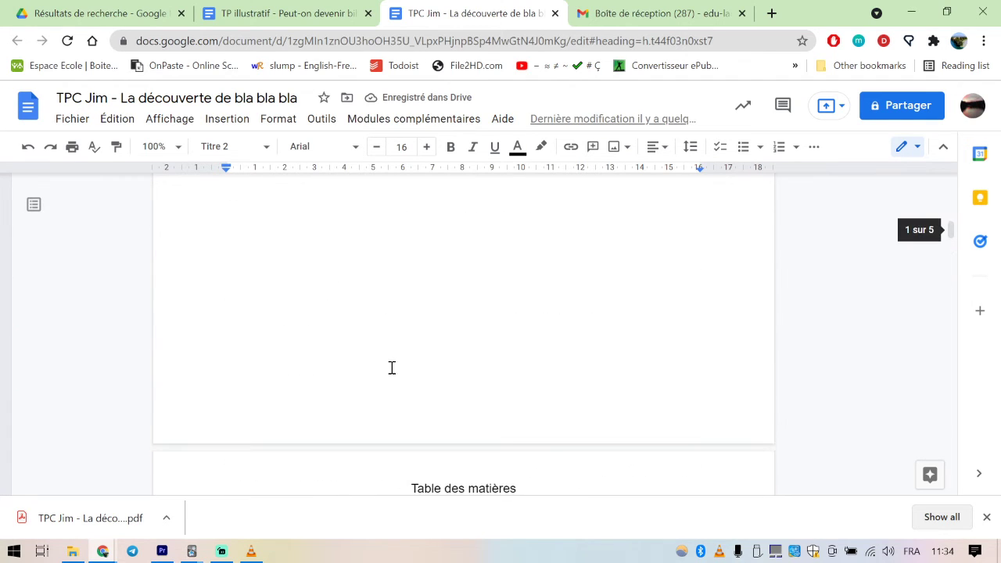
scroll(391, 369, down, 3)
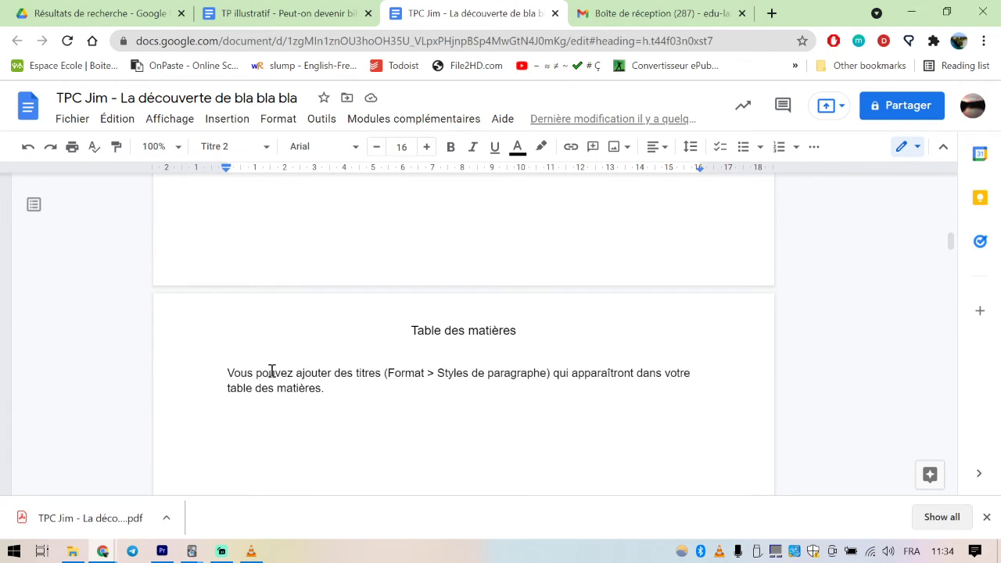
click(270, 373)
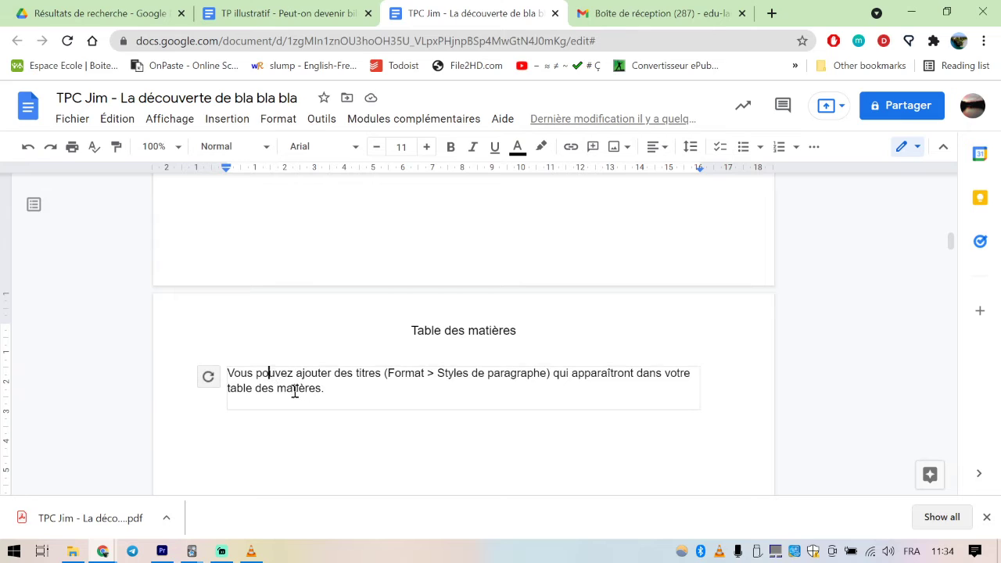
click(209, 377)
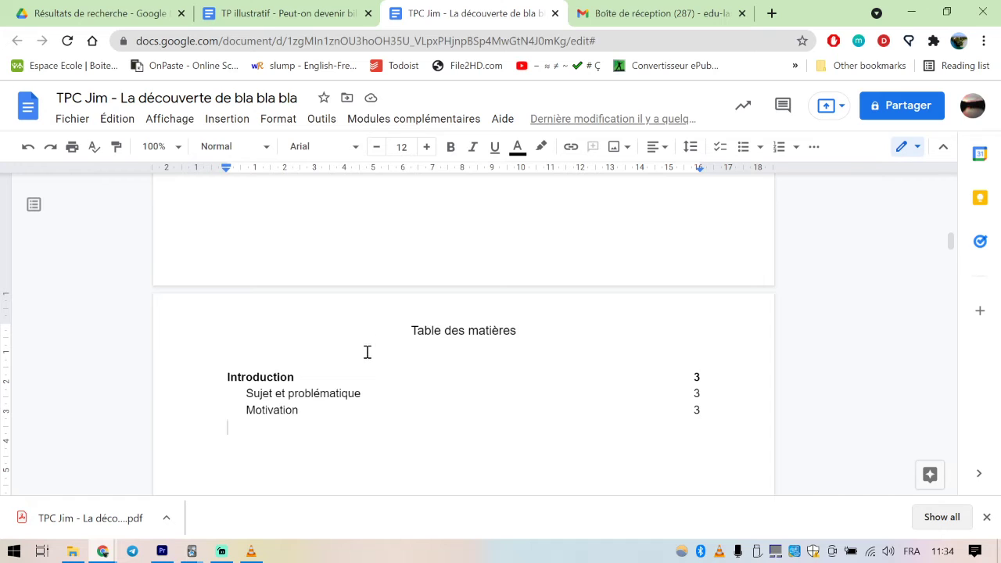
Apply the Titre 2 paragraph style to the "Démarche" heading
scroll(367, 352, down, 10)
scroll(370, 366, down, 15)
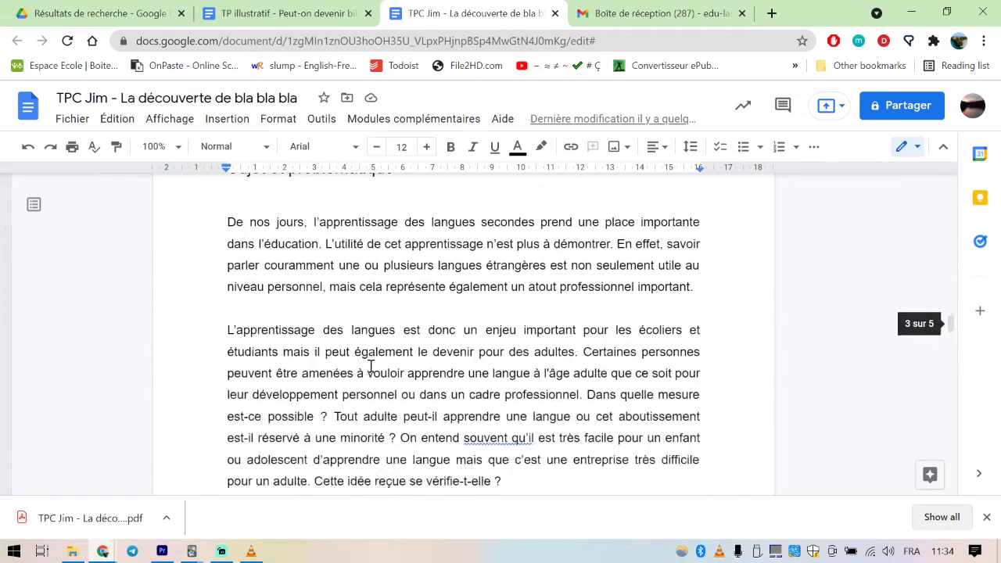
scroll(356, 366, down, 7)
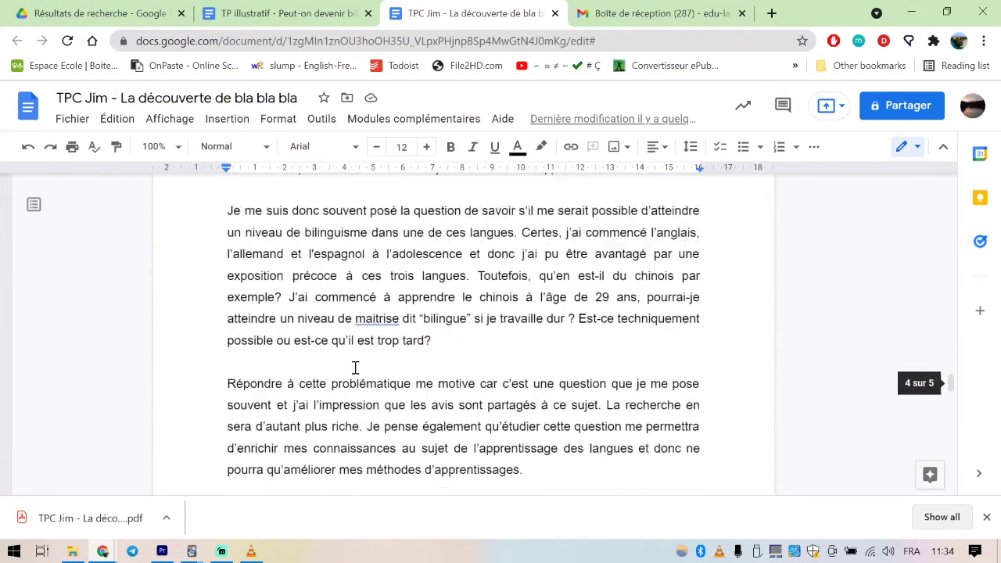
drag(286, 311, 217, 314)
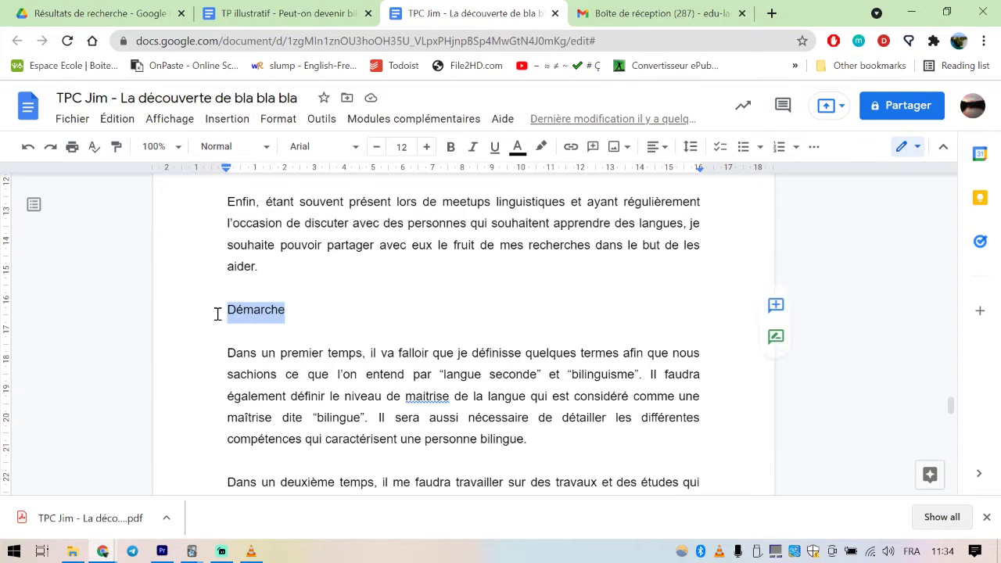
click(266, 147)
mouse_move(290, 398)
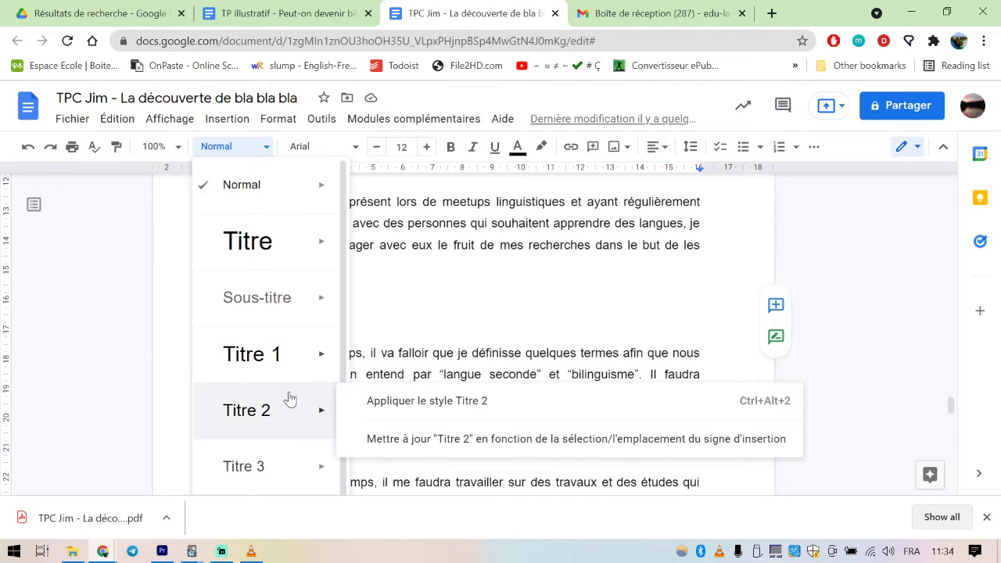
click(279, 419)
Apply the Titre 1 paragraph style to the "Quelques clarifications" heading
scroll(322, 357, down, 3)
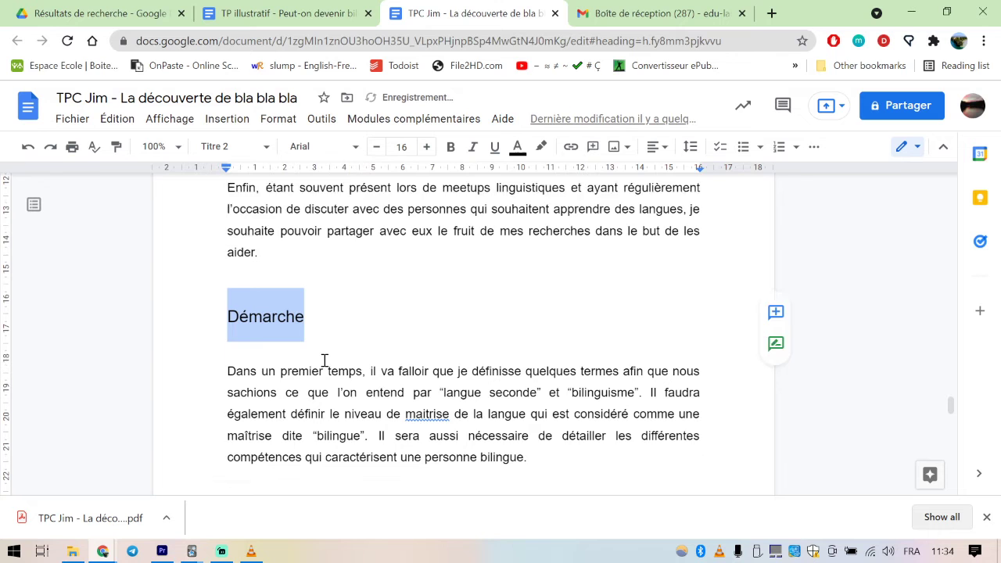
scroll(325, 360, down, 8)
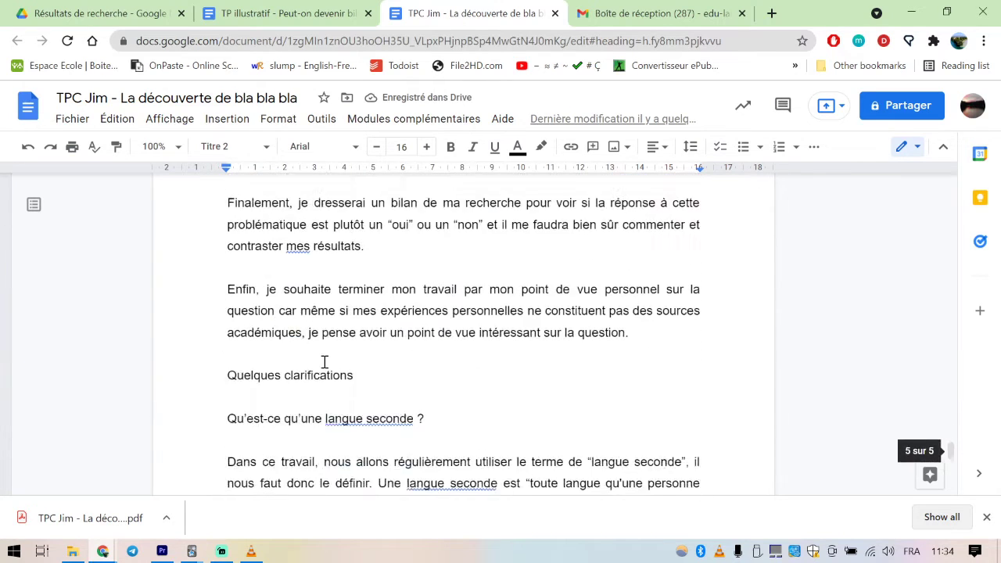
drag(359, 296, 225, 297)
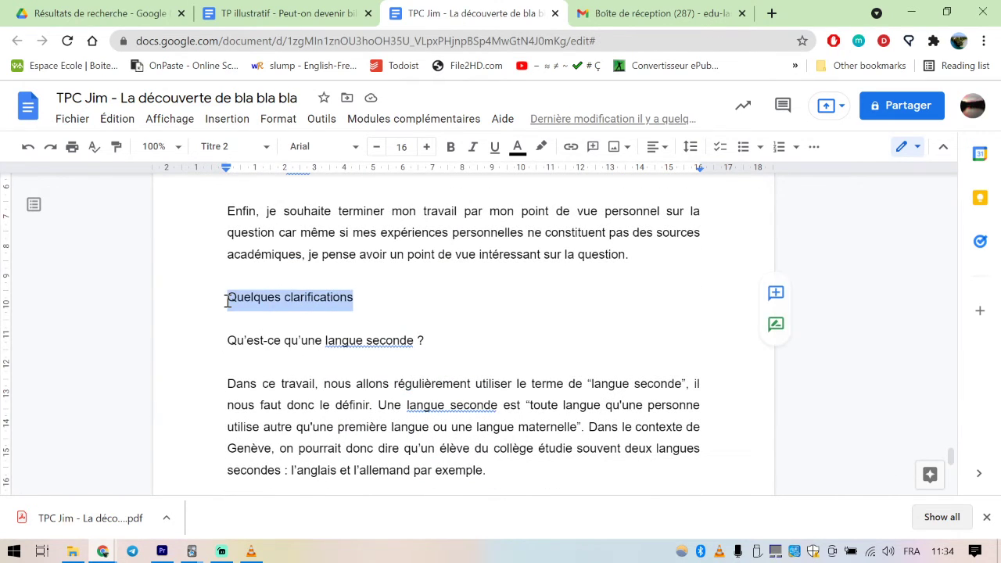
click(266, 147)
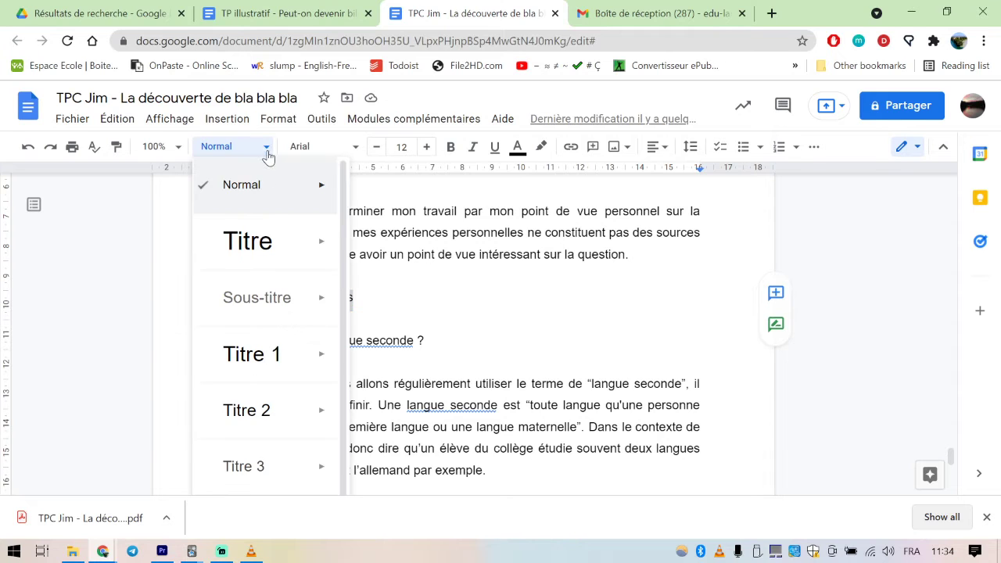
mouse_move(270, 311)
click(271, 353)
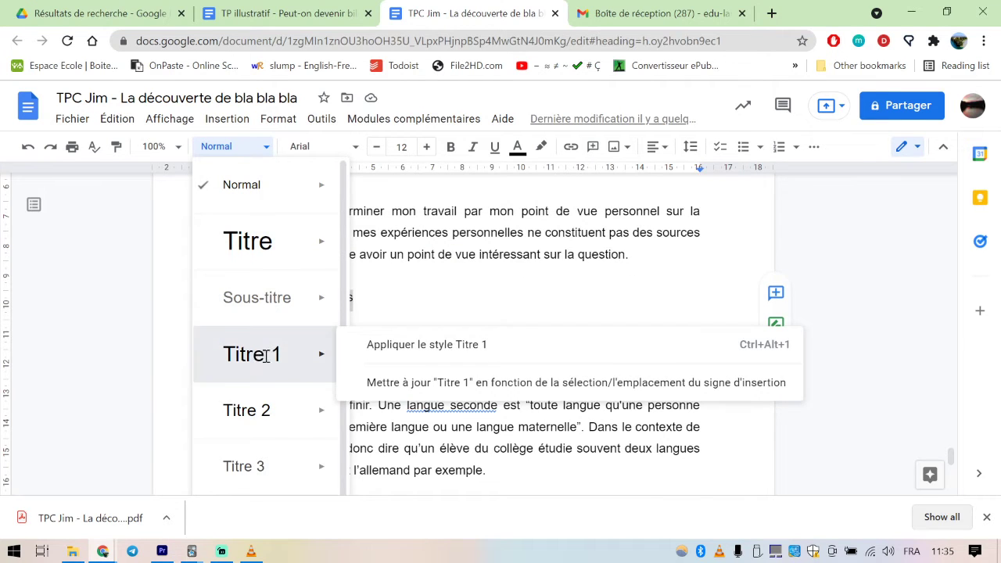
Apply the Titre 2 paragraph style to the "Qu'est-ce qu'une langue seconde ?" heading
drag(438, 382, 228, 381)
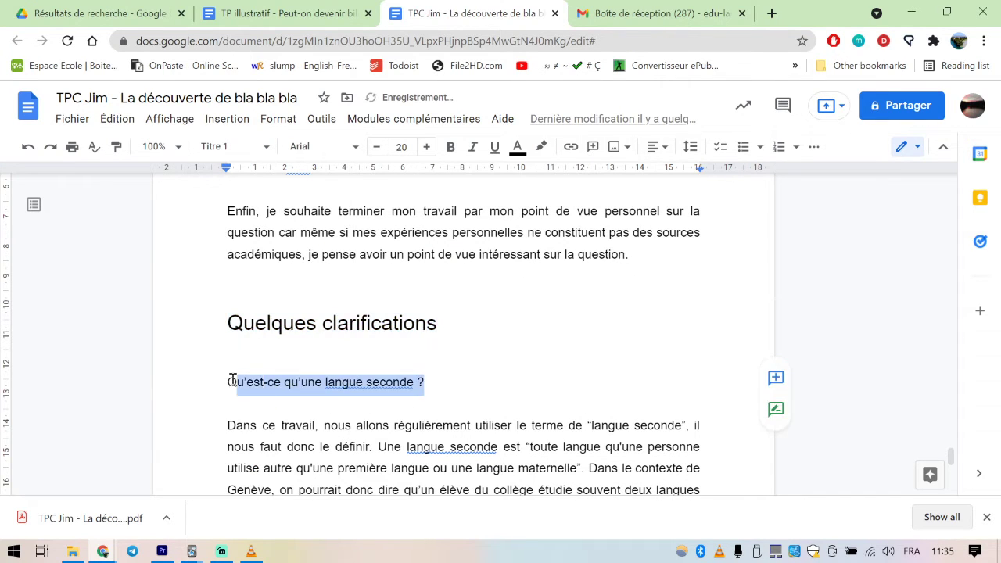
click(263, 147)
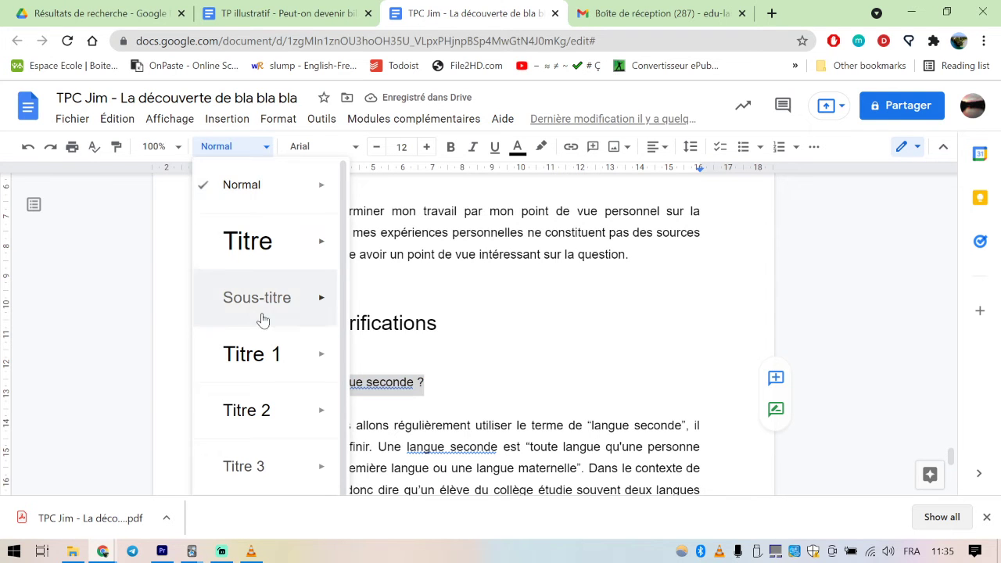
click(264, 411)
Apply the Titre 2 paragraph style to the "Qu'entend-on par bilinguisme ?" heading
scroll(459, 339, down, 4)
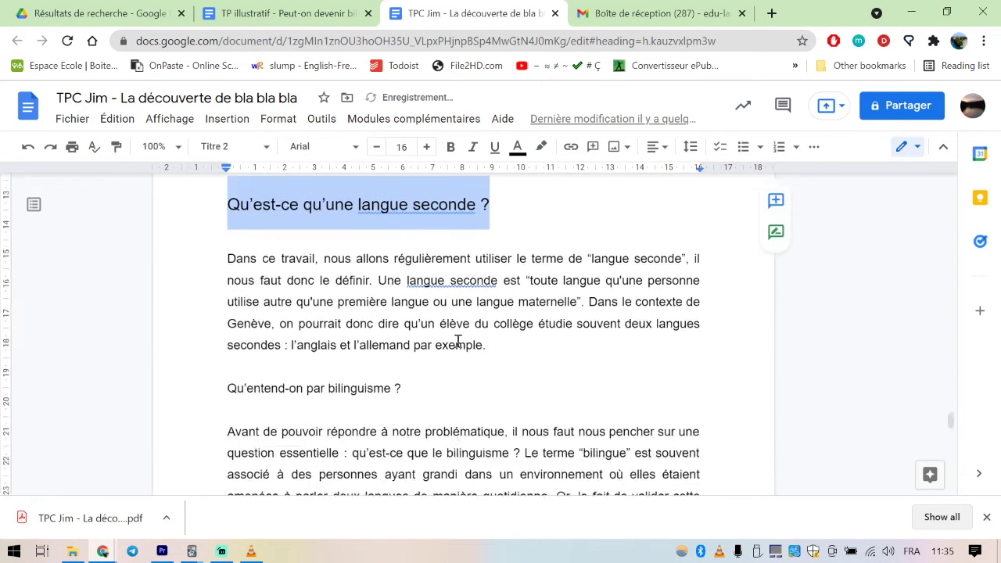
scroll(442, 329, up, 1)
scroll(442, 330, up, 1)
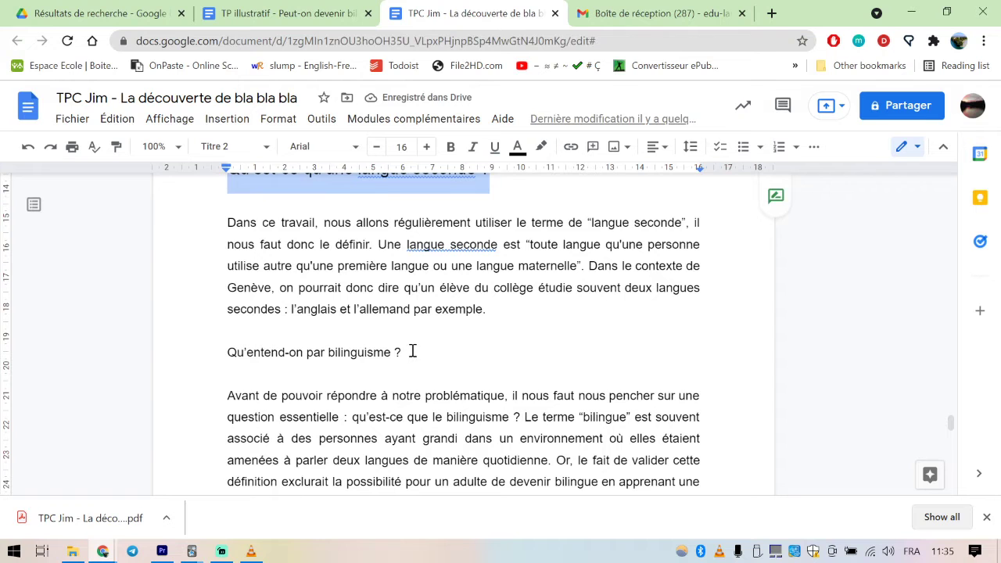
drag(411, 353, 228, 357)
click(259, 147)
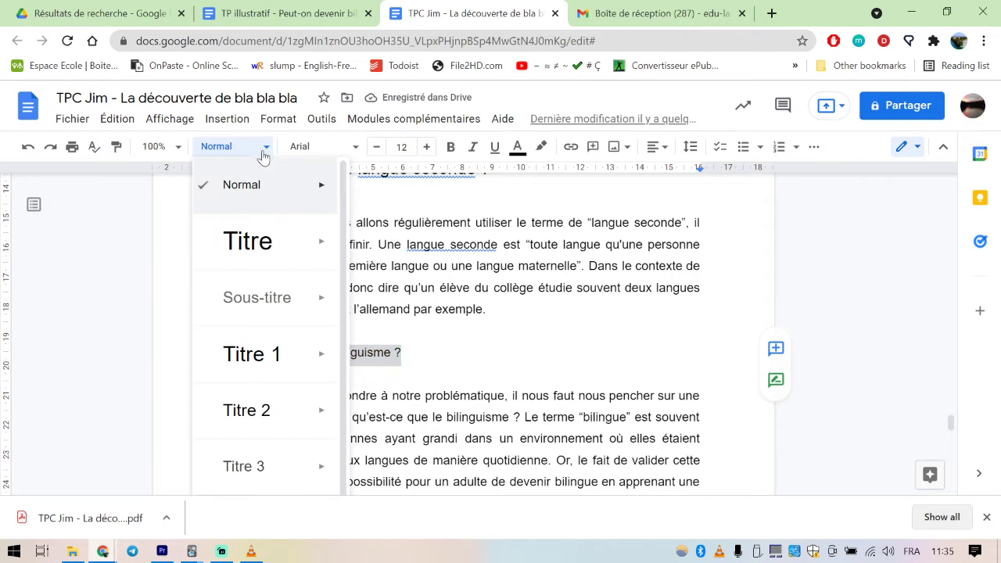
click(264, 407)
Refresh the table of contents to include "Démarche", "Quelques clarifications" and its two subheadings
scroll(494, 358, up, 10)
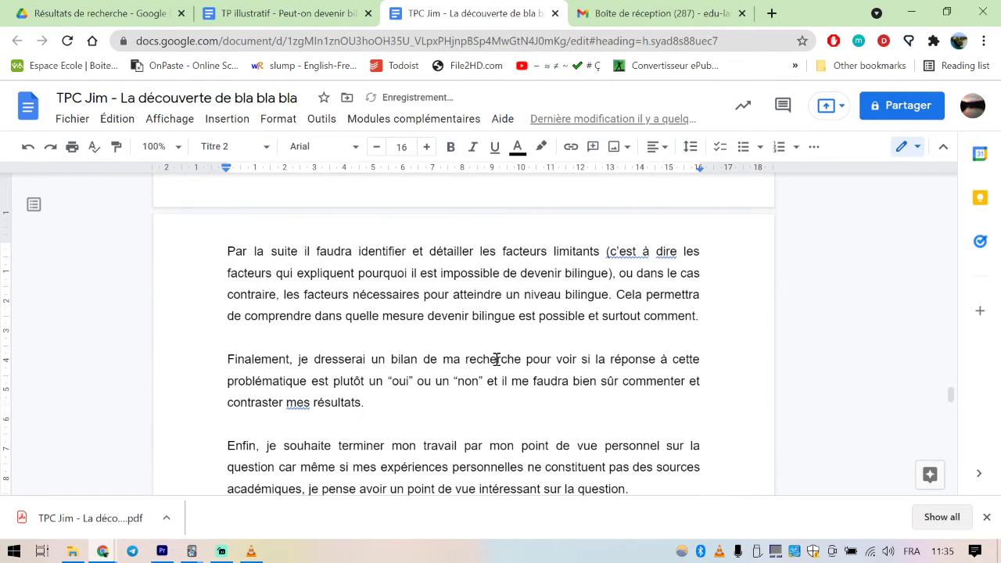
scroll(496, 360, up, 20)
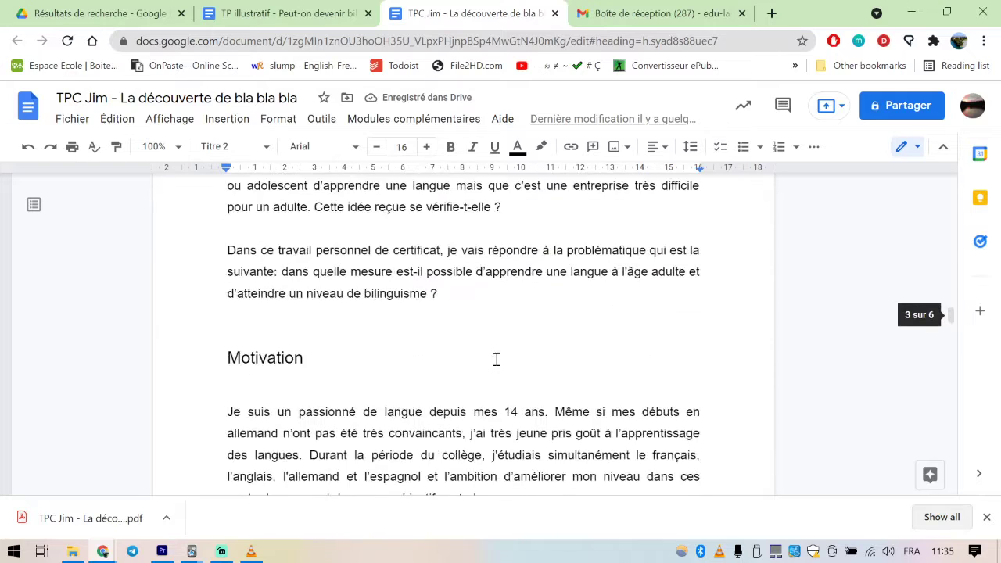
scroll(488, 367, down, 3)
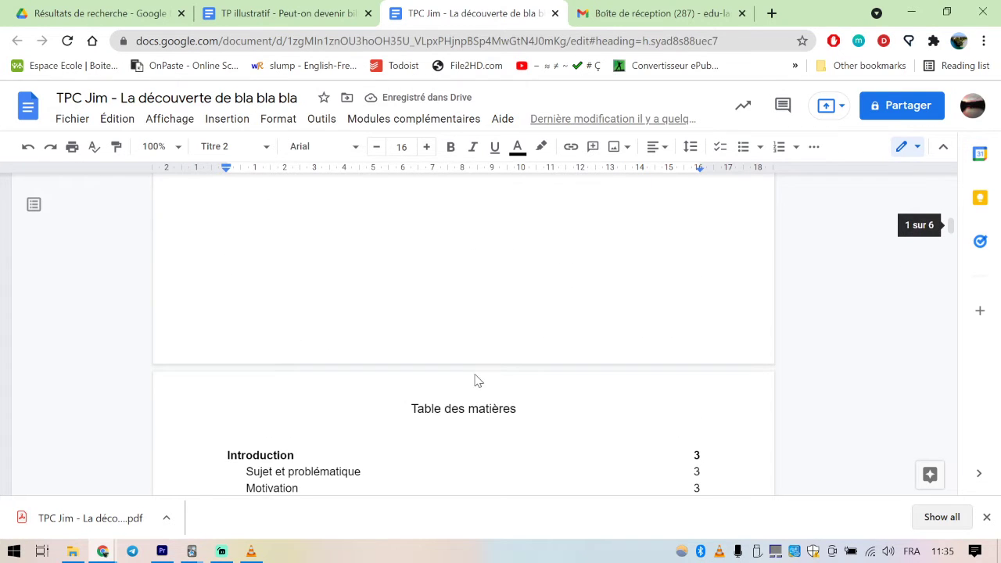
click(288, 304)
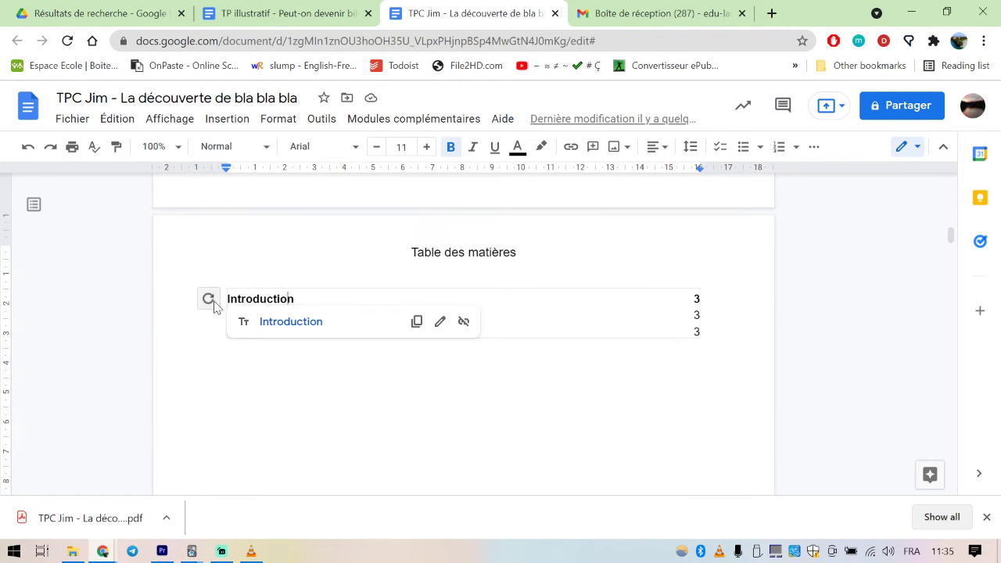
click(208, 298)
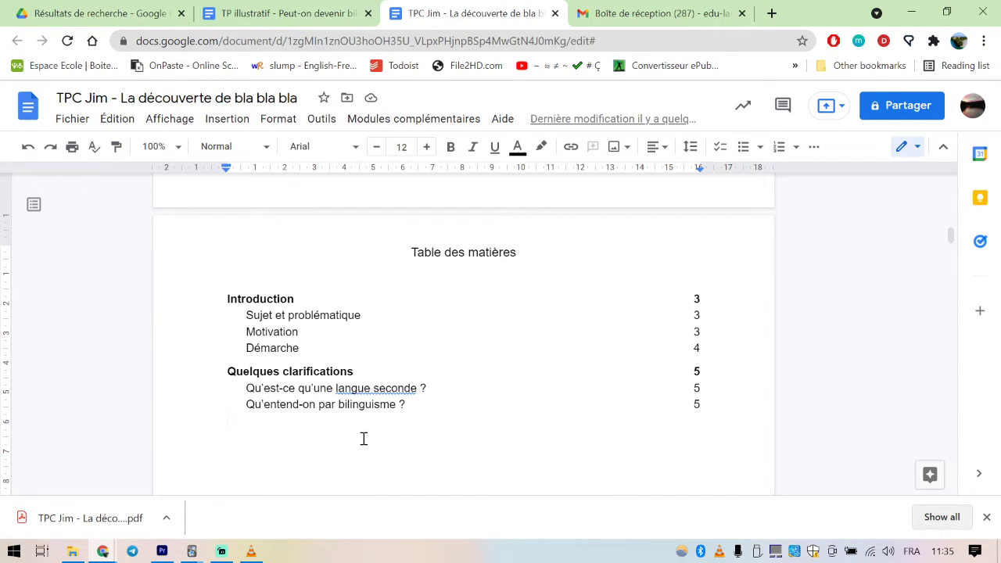
Delete the blank lines directly below the "Introduction" and "Sujet et problématique" headings
scroll(364, 439, down, 10)
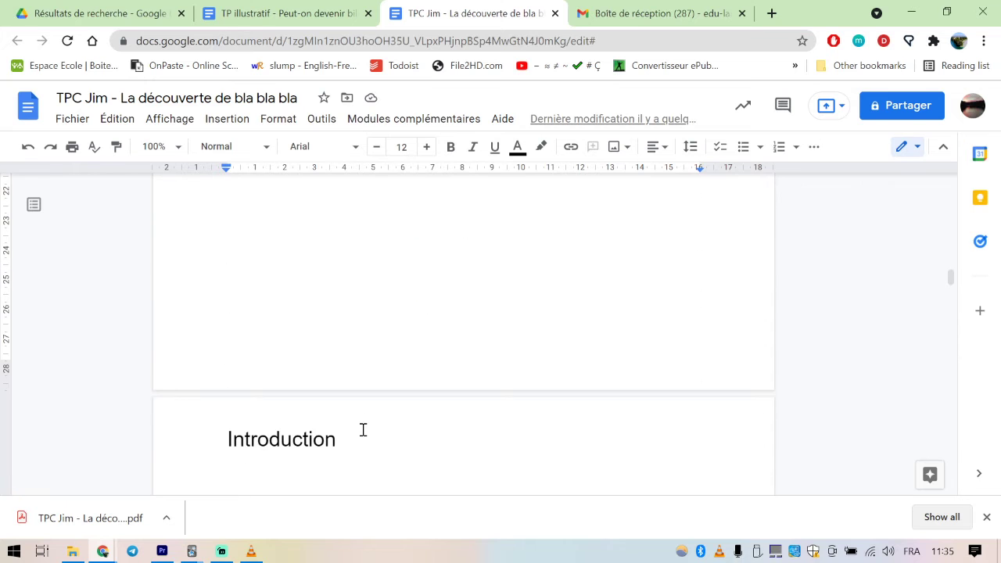
scroll(258, 323, up, 5)
scroll(301, 412, down, 1)
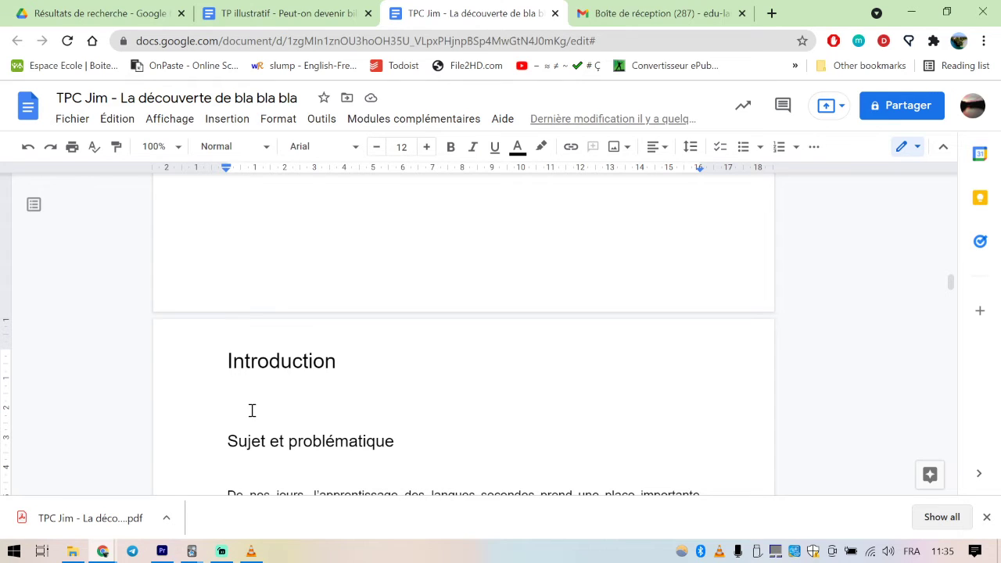
key(BackSpace)
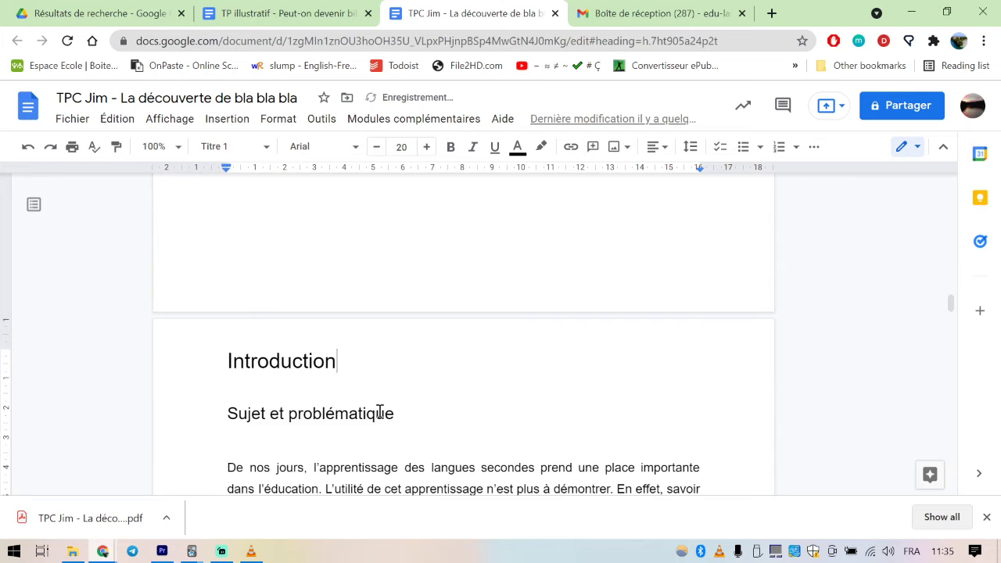
click(240, 447)
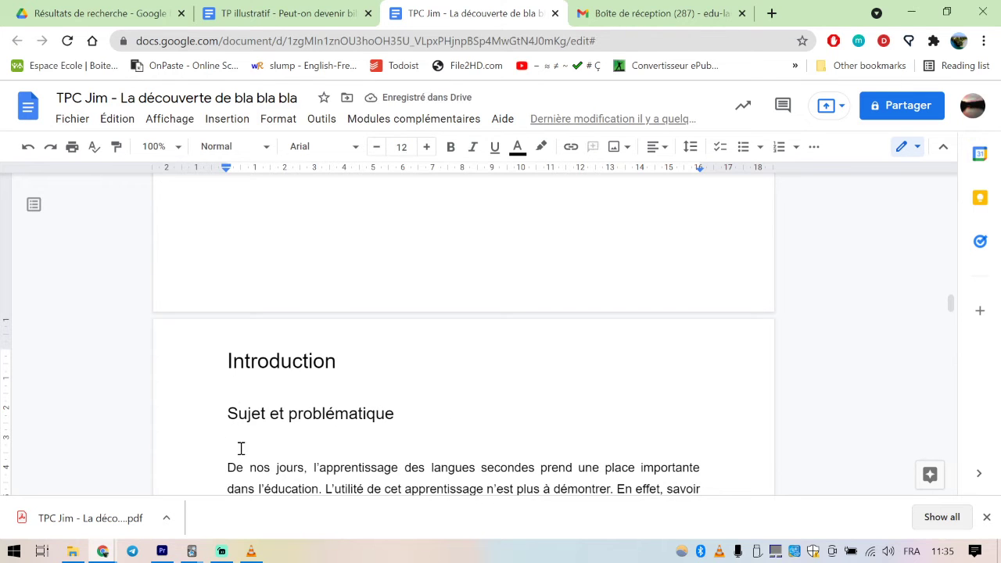
key(BackSpace)
click(304, 389)
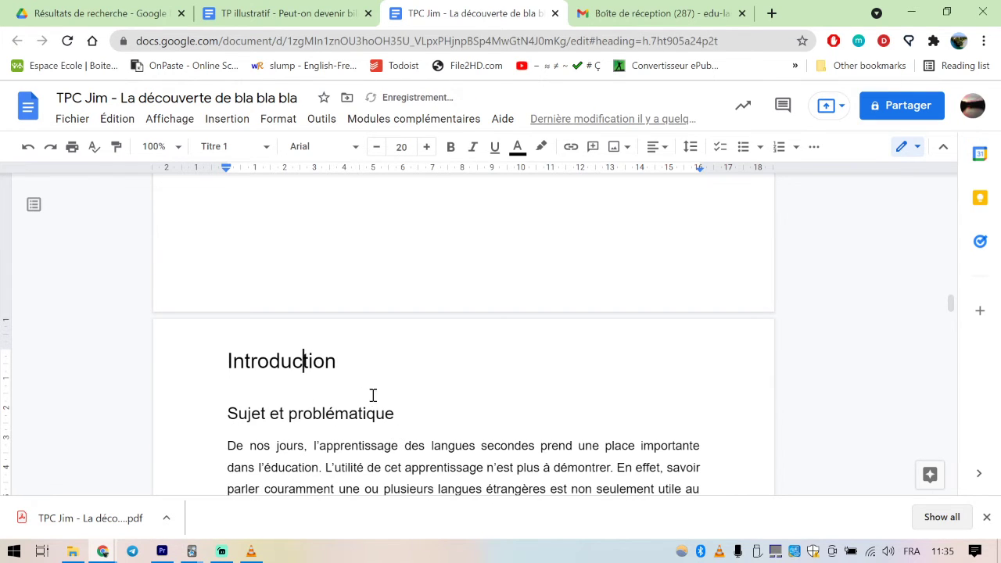
scroll(427, 386, down, 1)
scroll(426, 386, down, 5)
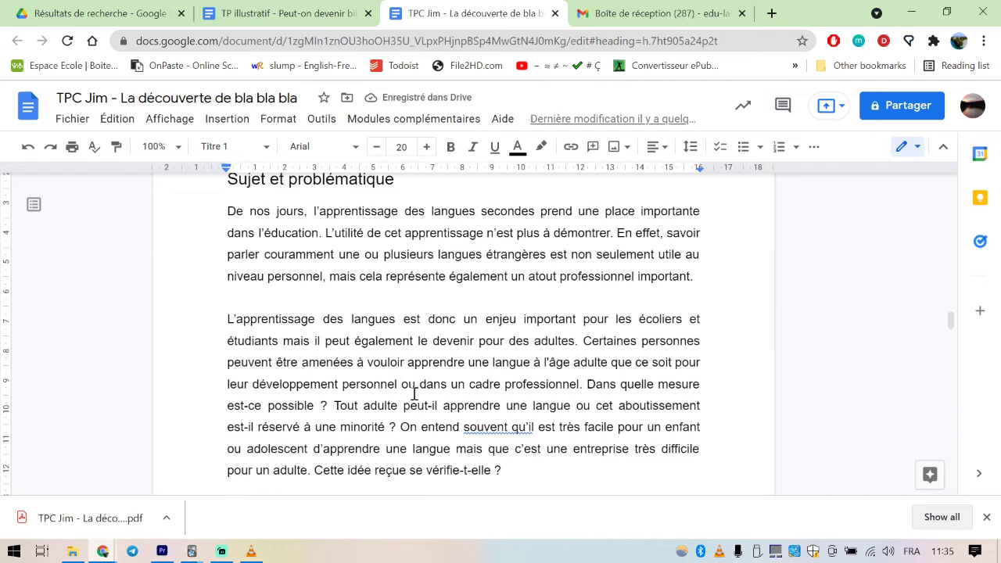
Delete the blank line directly below the "Motivation" heading
click(224, 421)
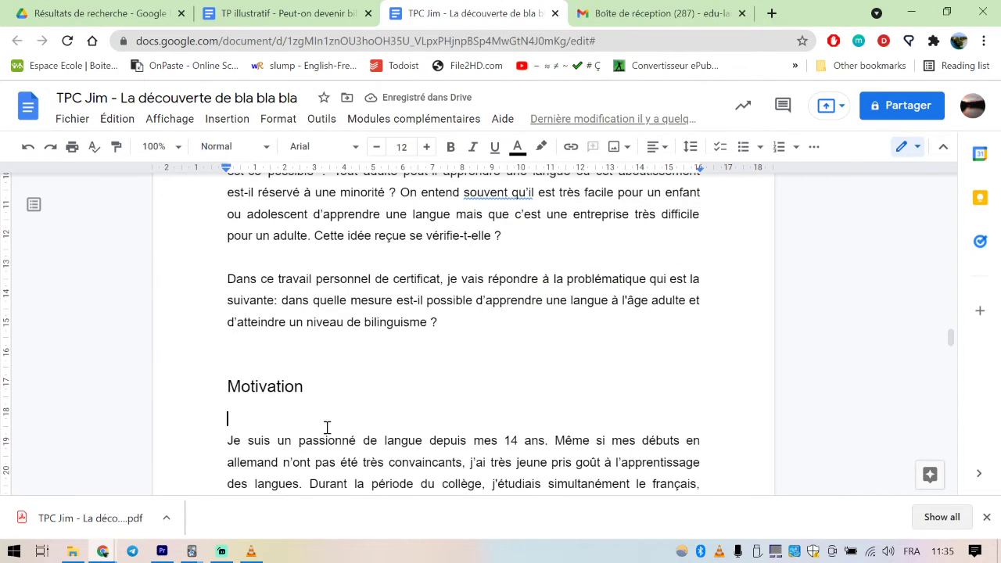
key(BackSpace)
click(246, 346)
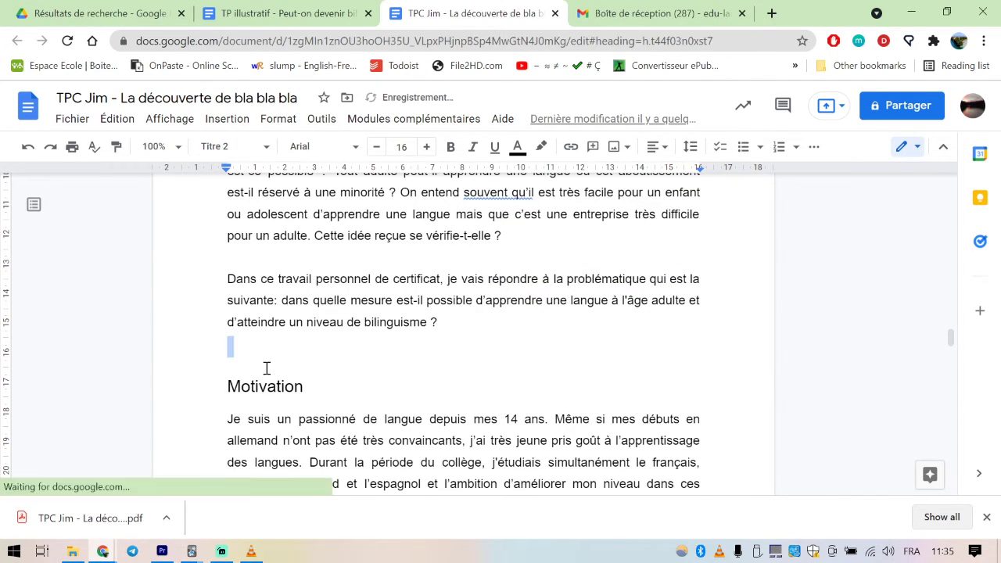
Delete the blank lines directly above and below the "Démarche" heading
scroll(266, 368, down, 7)
scroll(293, 416, down, 3)
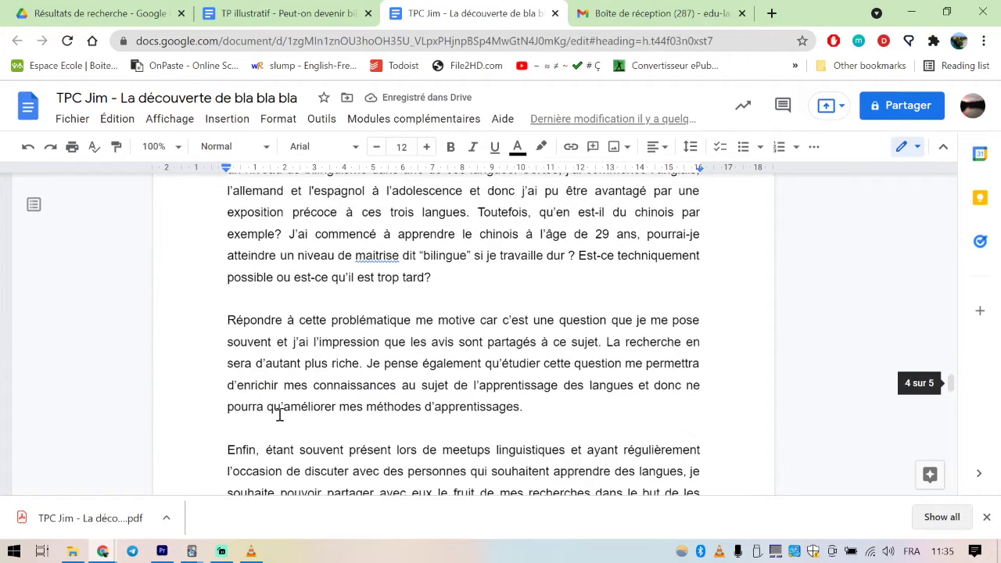
click(229, 310)
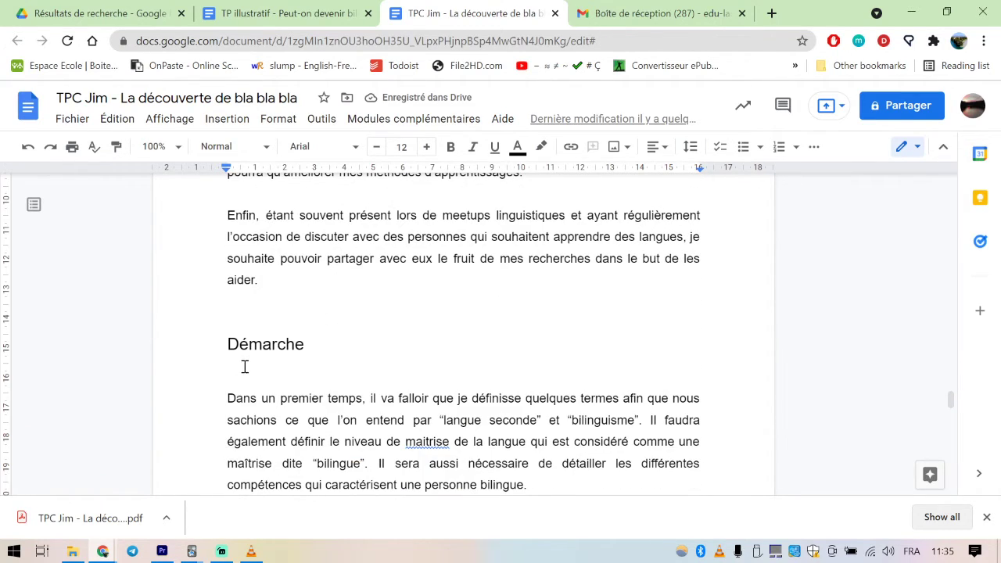
key(BackSpace)
click(249, 360)
key(BackSpace)
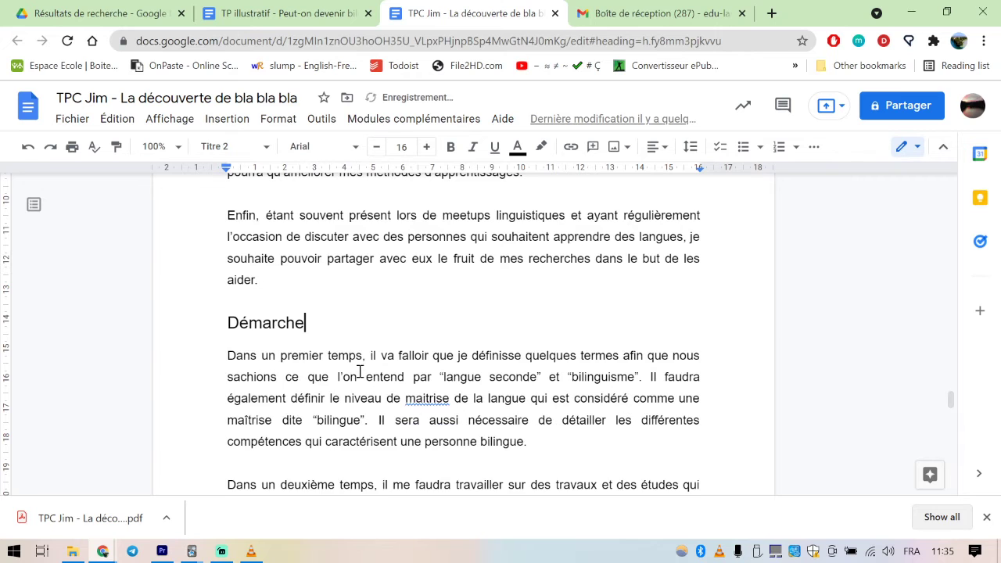
Delete the blank lines above and below "Quelques clarifications" and the one below "Qu'est-ce qu'une langue seconde ?"
scroll(365, 344, down, 9)
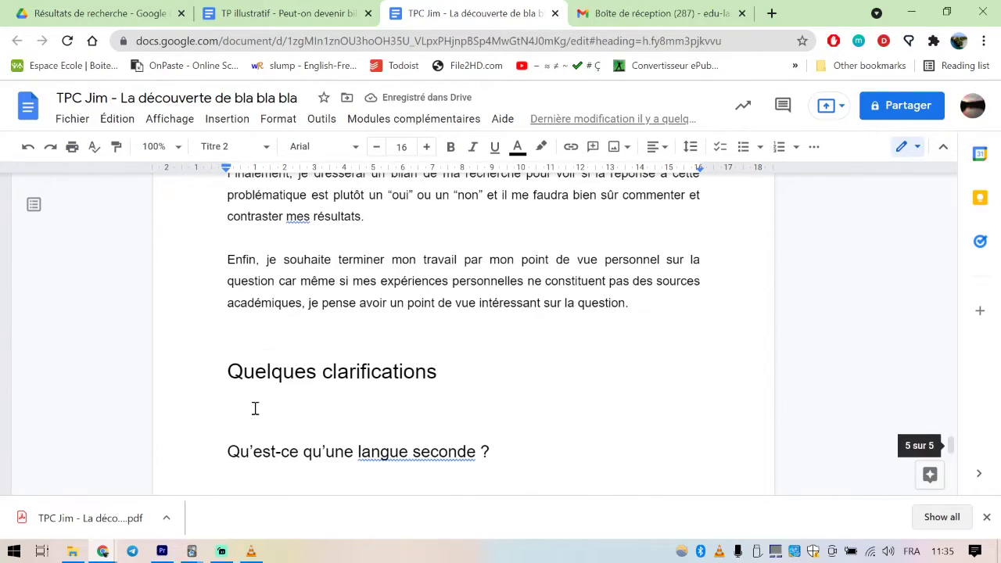
click(235, 328)
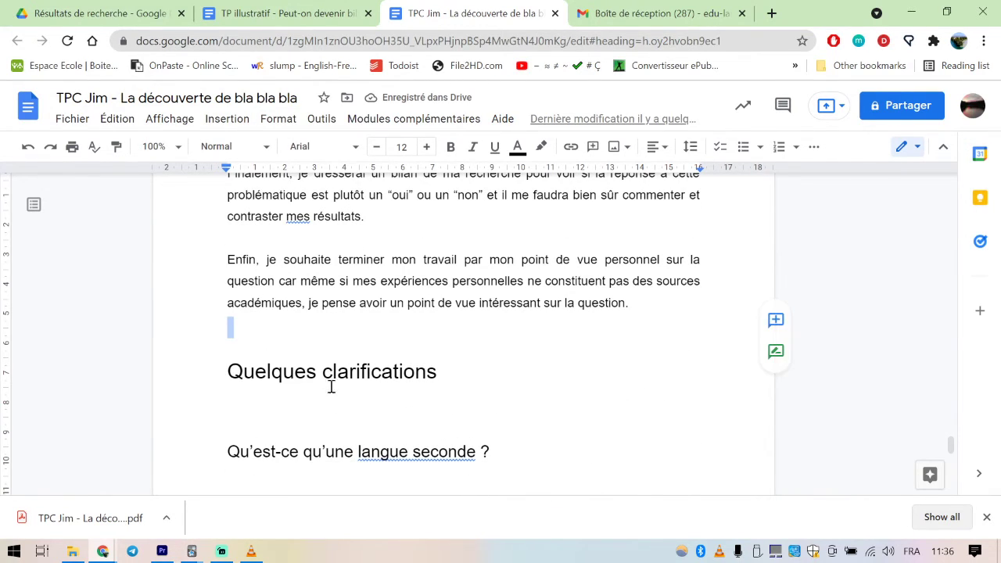
key(Delete)
click(242, 405)
click(253, 395)
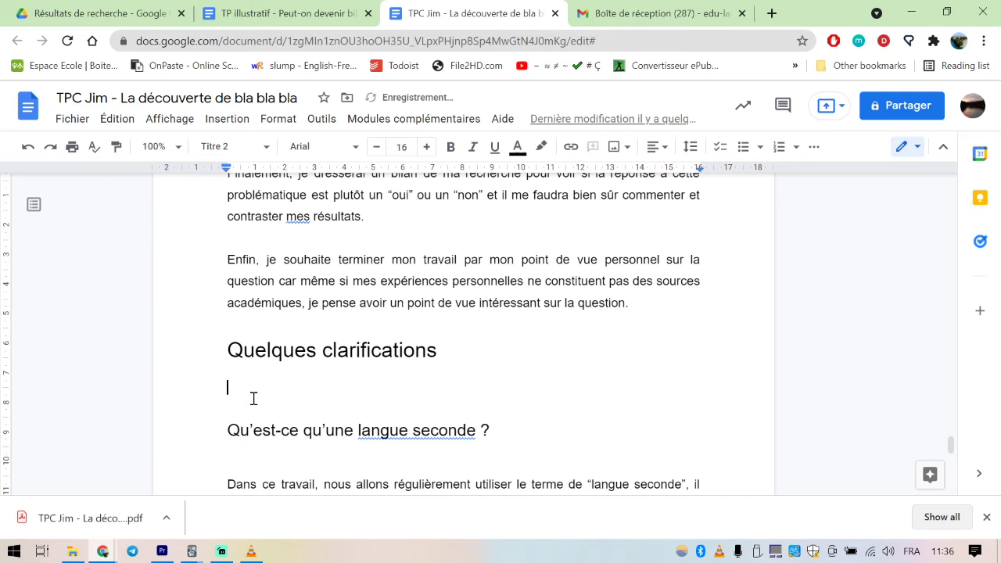
key(BackSpace)
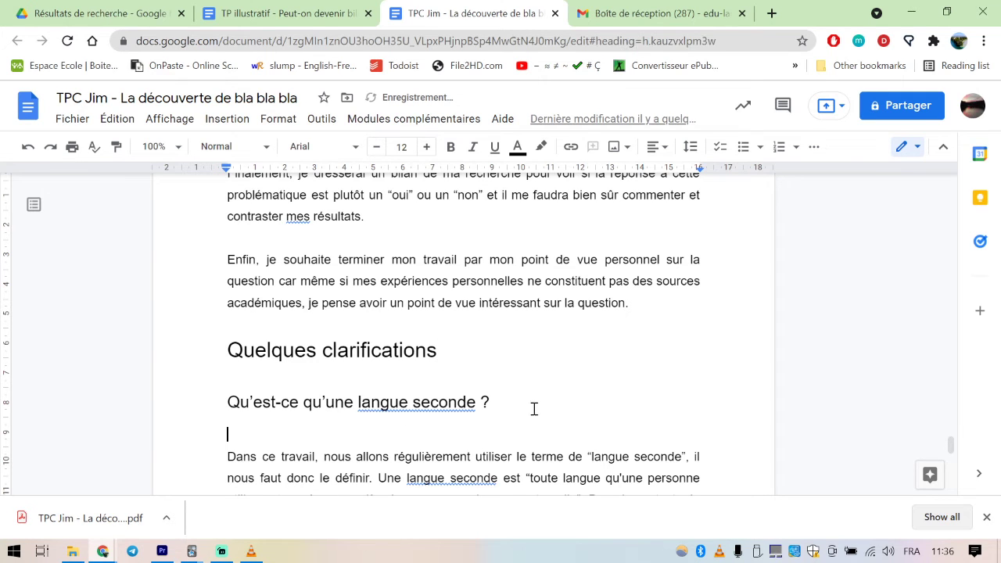
key(BackSpace)
Add the number "1." followed by a space in front of the "Introduction" heading
scroll(318, 384, down, 3)
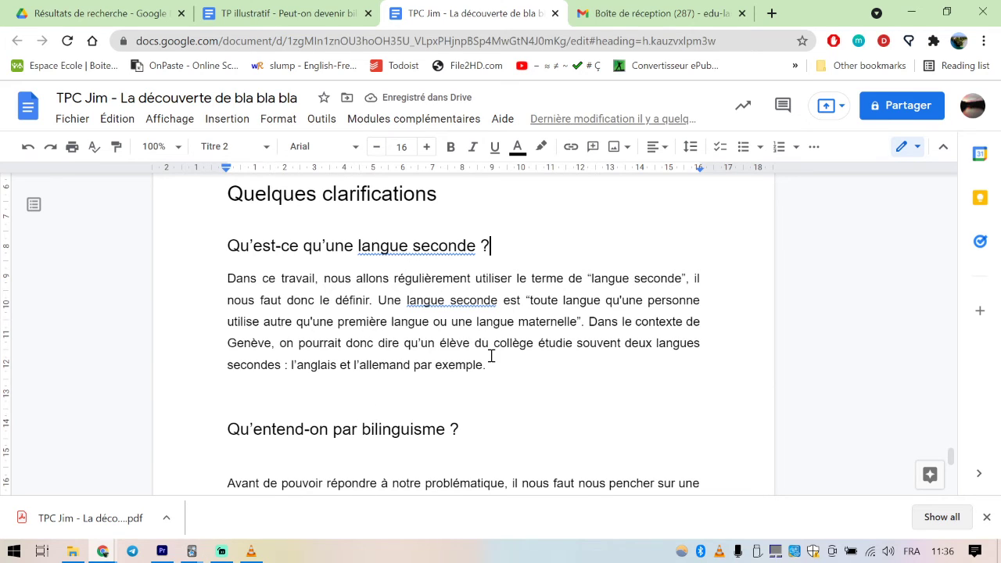
scroll(491, 356, up, 15)
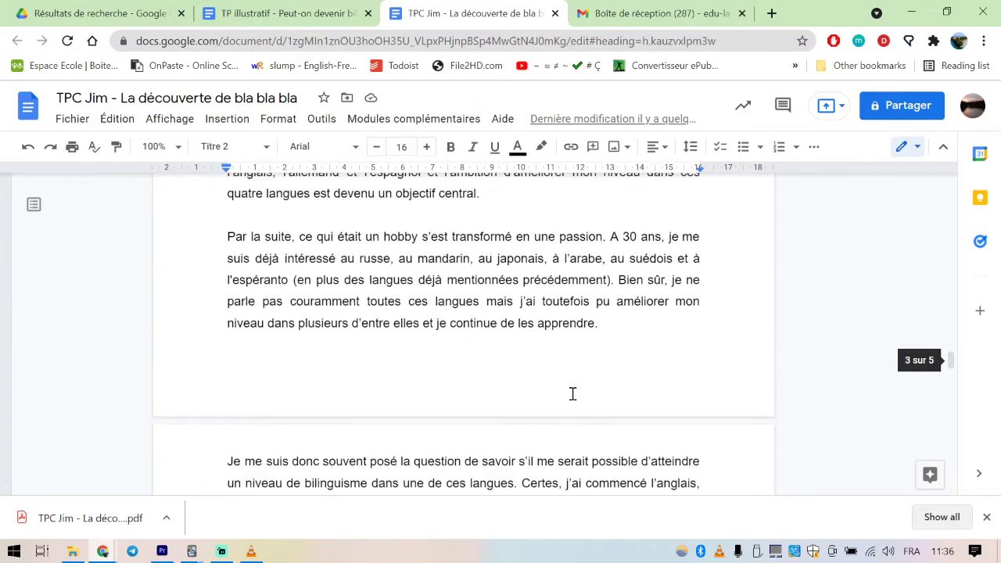
scroll(572, 393, up, 5)
scroll(416, 411, up, 8)
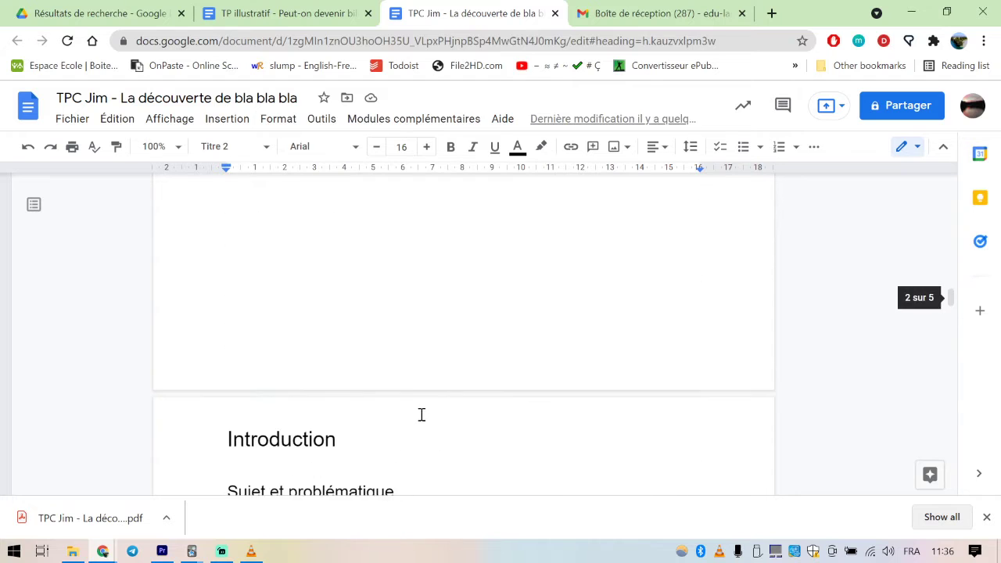
scroll(423, 414, up, 3)
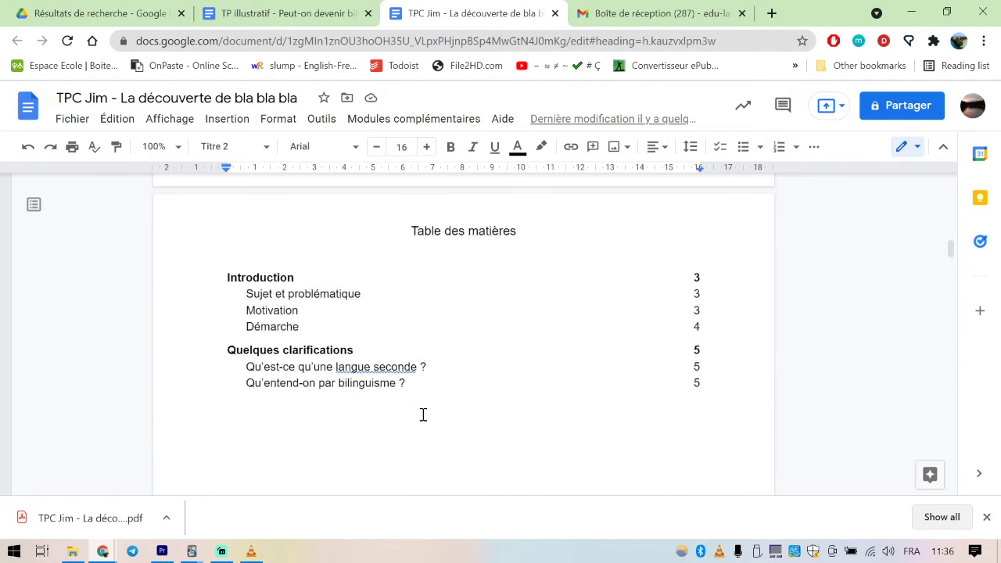
scroll(423, 415, down, 1)
scroll(423, 415, down, 5)
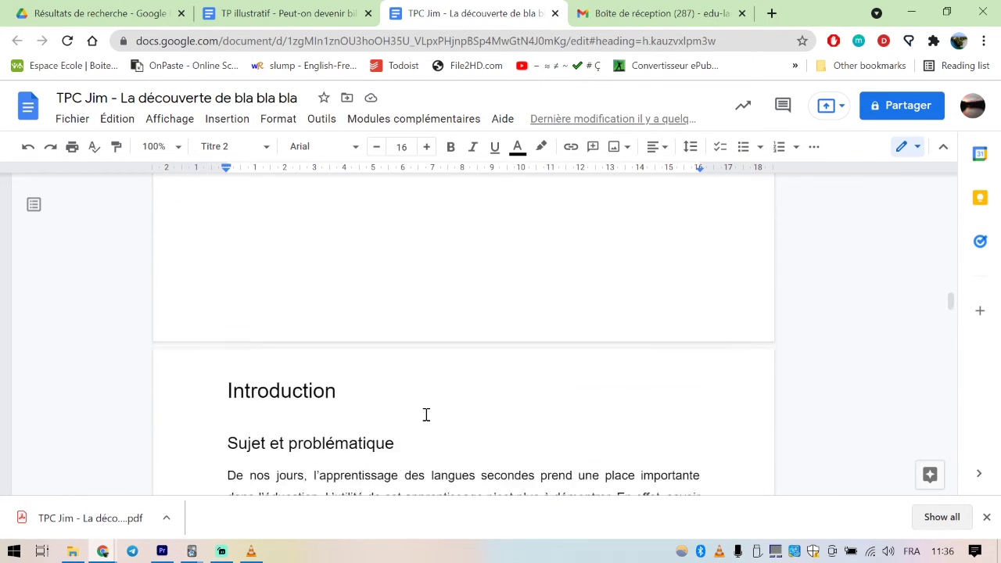
click(251, 288)
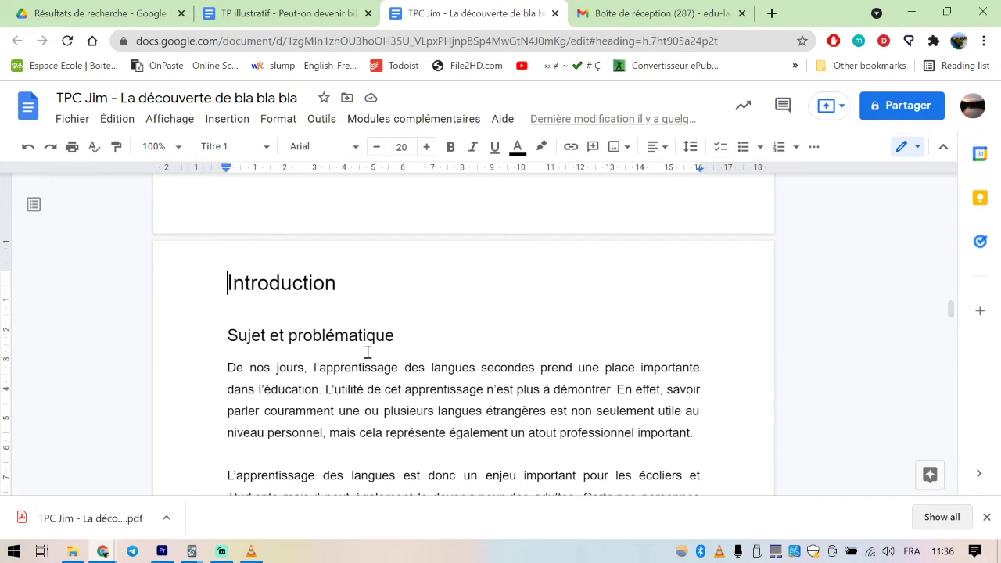
text(1.)
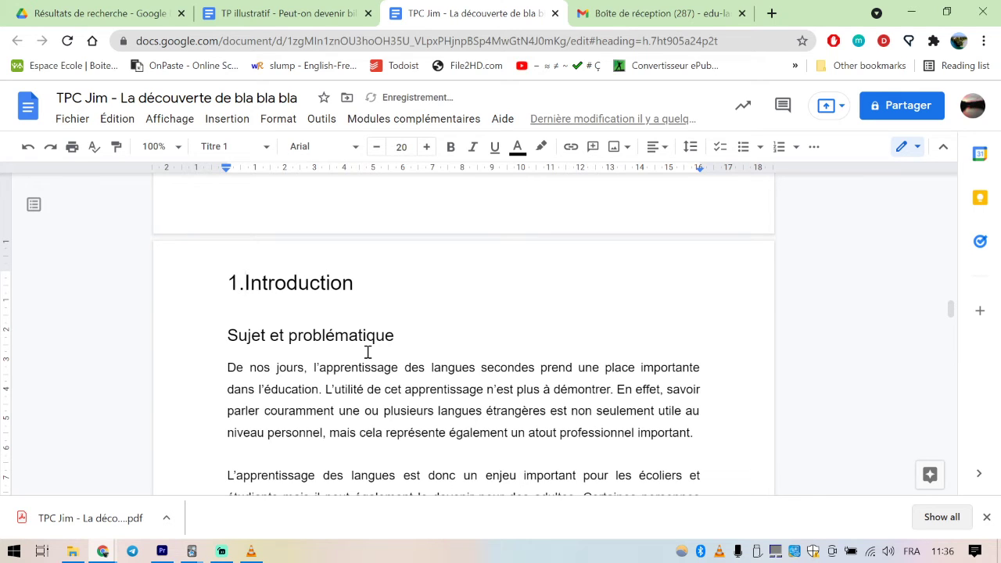
key(ctrl+z)
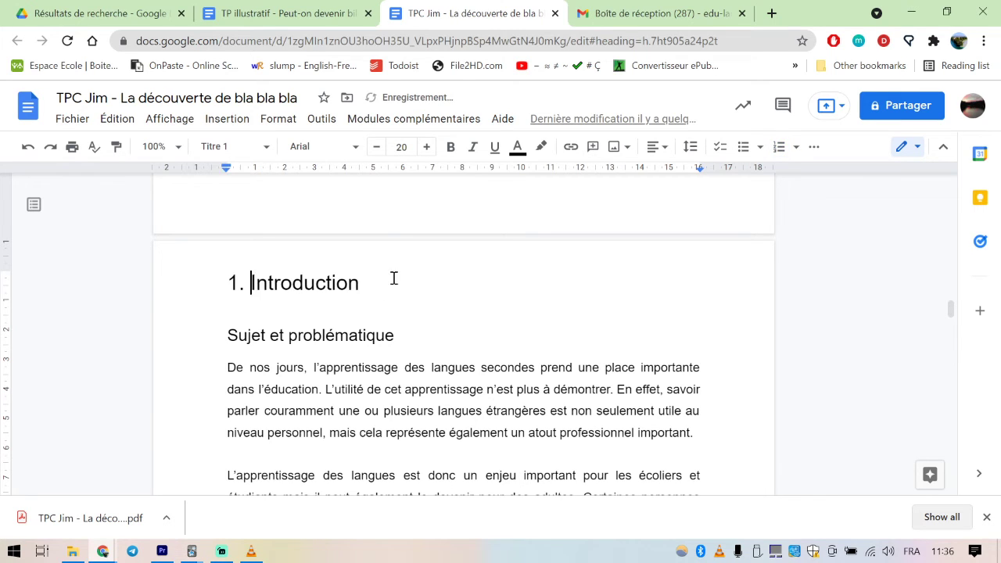
click(389, 280)
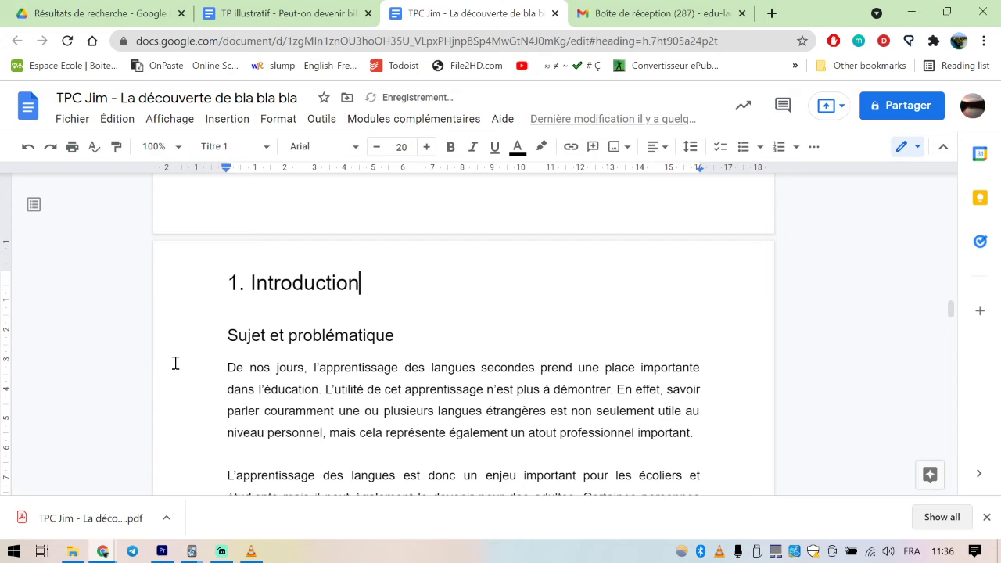
Number the "Sujet et problématique" subheading 1.1 and the "Motivation" subheading 1.2
click(219, 337)
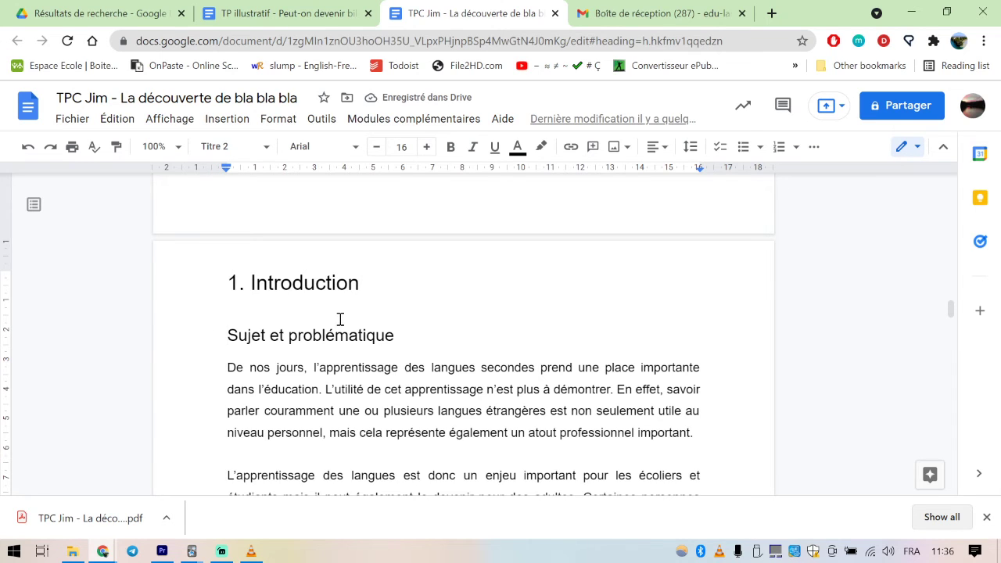
text(1.1)
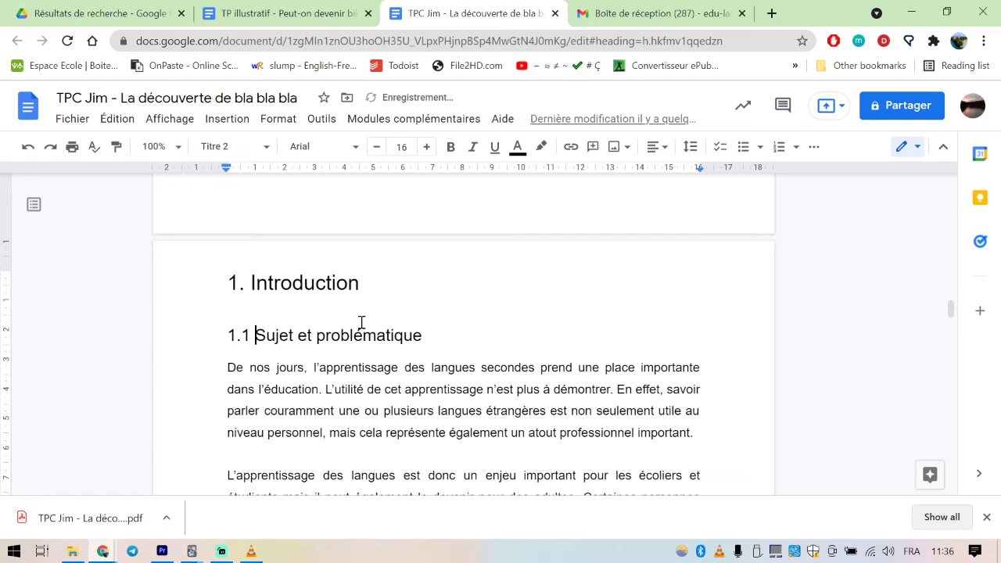
scroll(348, 329, down, 2)
scroll(348, 331, down, 4)
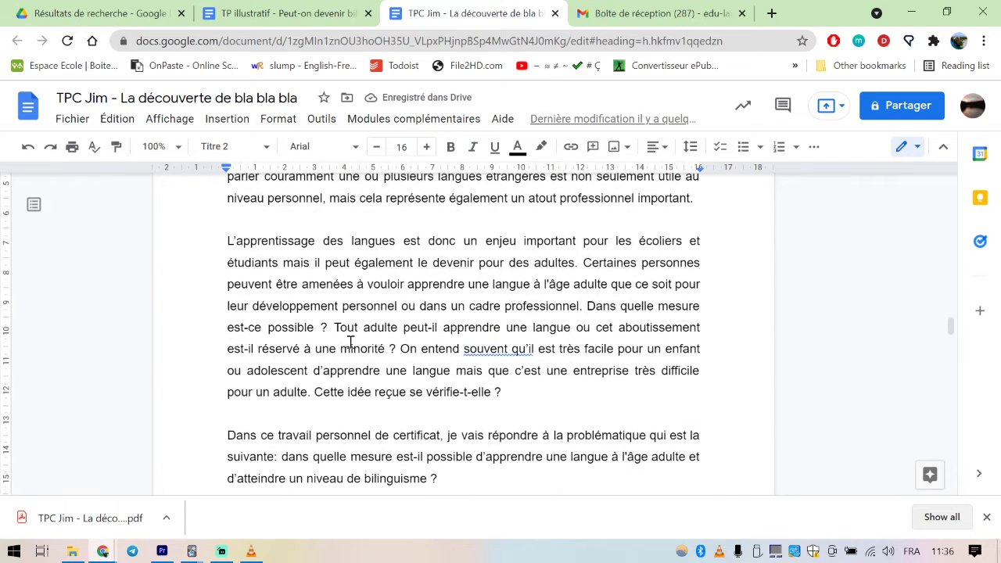
click(229, 389)
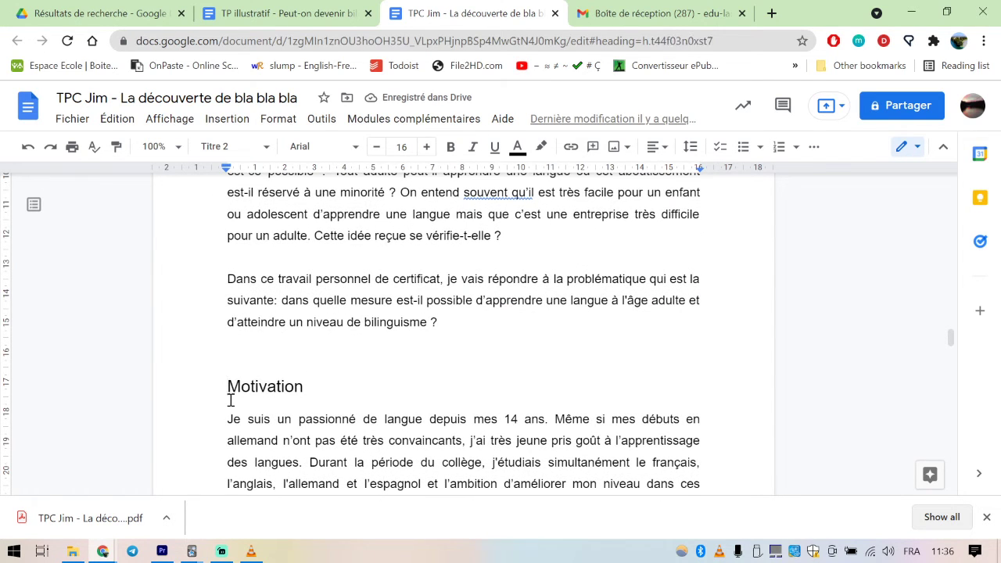
text(1.2)
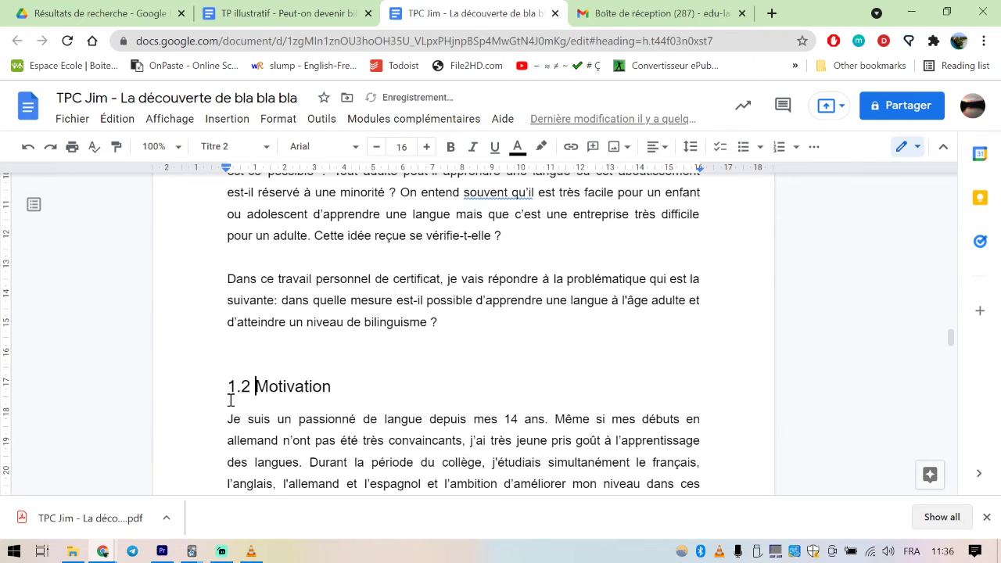
Add the number 1.3 in front of the "Démarche" subheading
scroll(268, 378, down, 11)
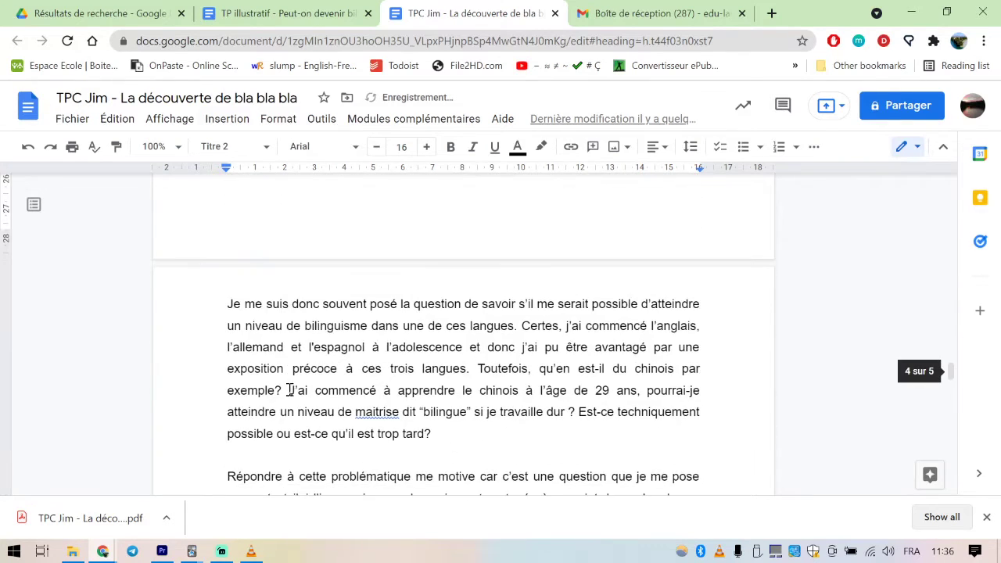
scroll(287, 405, down, 2)
click(224, 322)
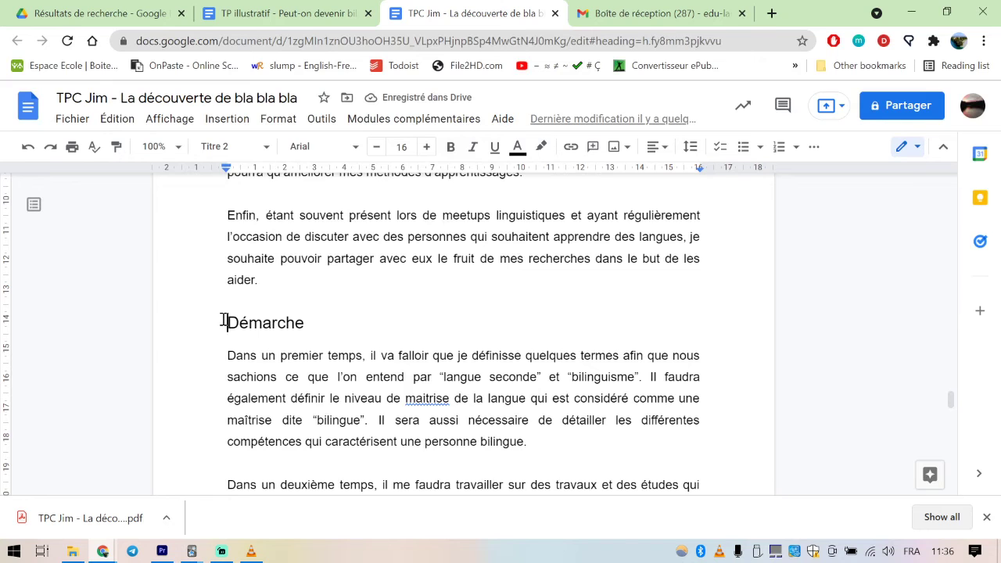
text(1.3)
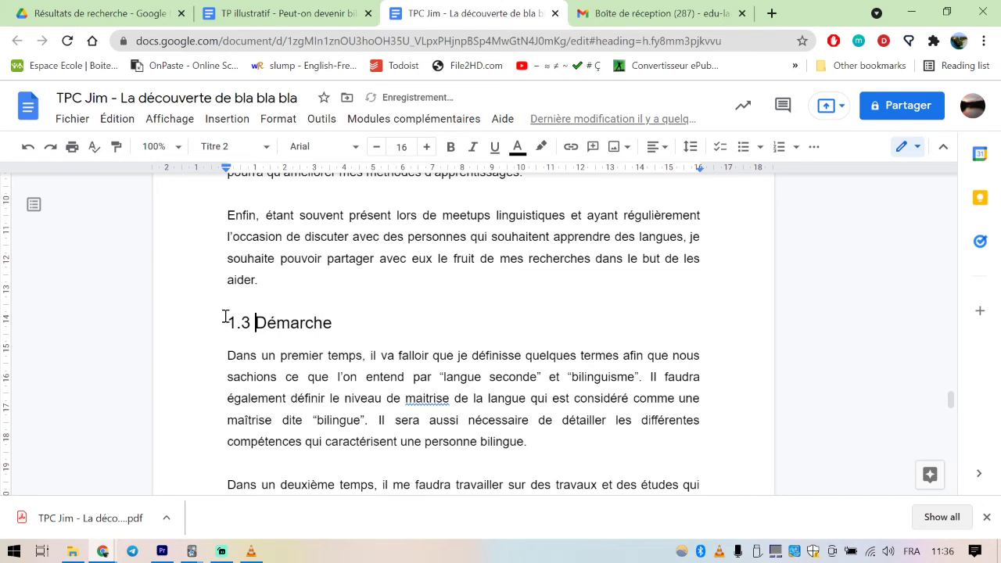
Add the number "2." in front of the "Quelques clarifications" heading
scroll(312, 323, down, 8)
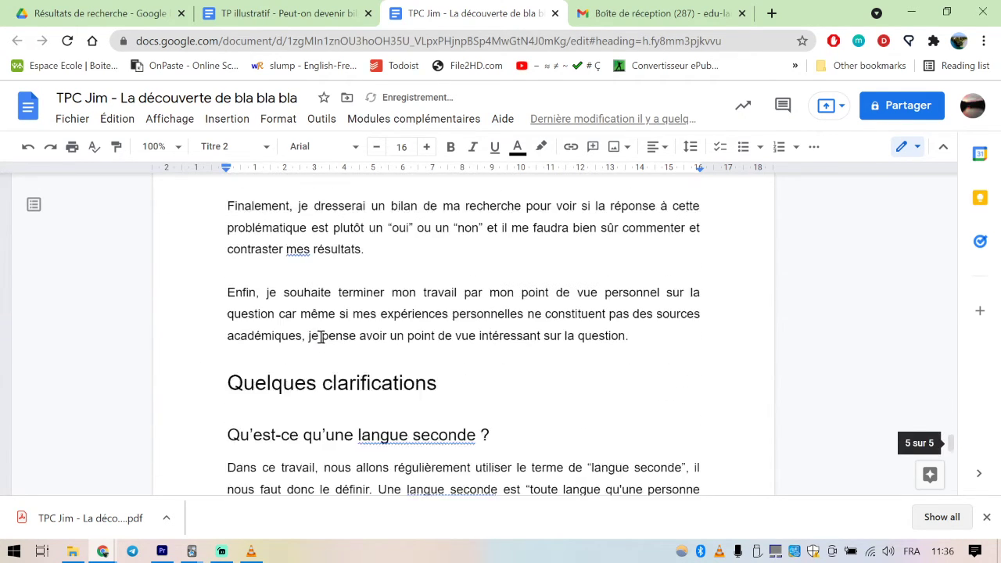
click(234, 351)
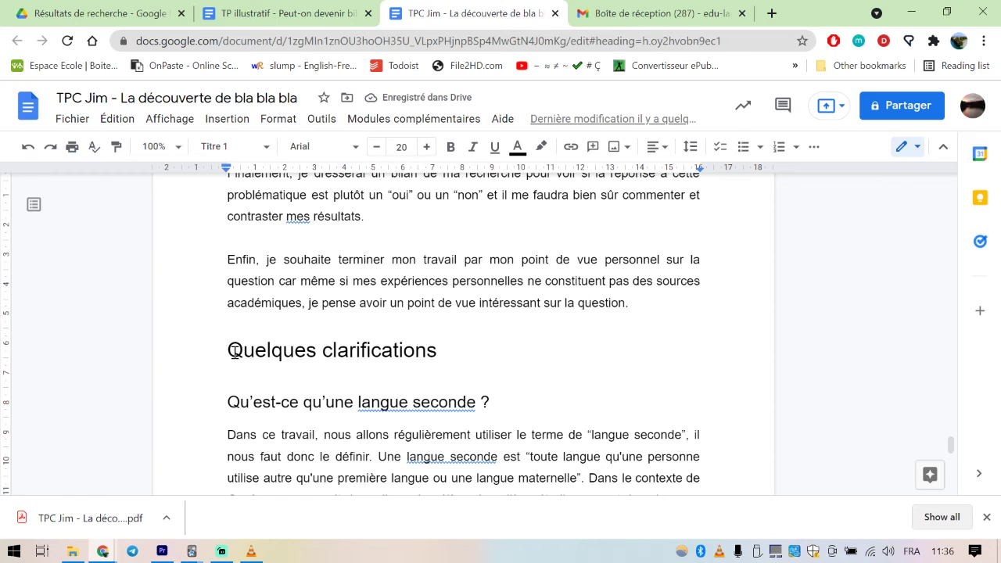
text(2.)
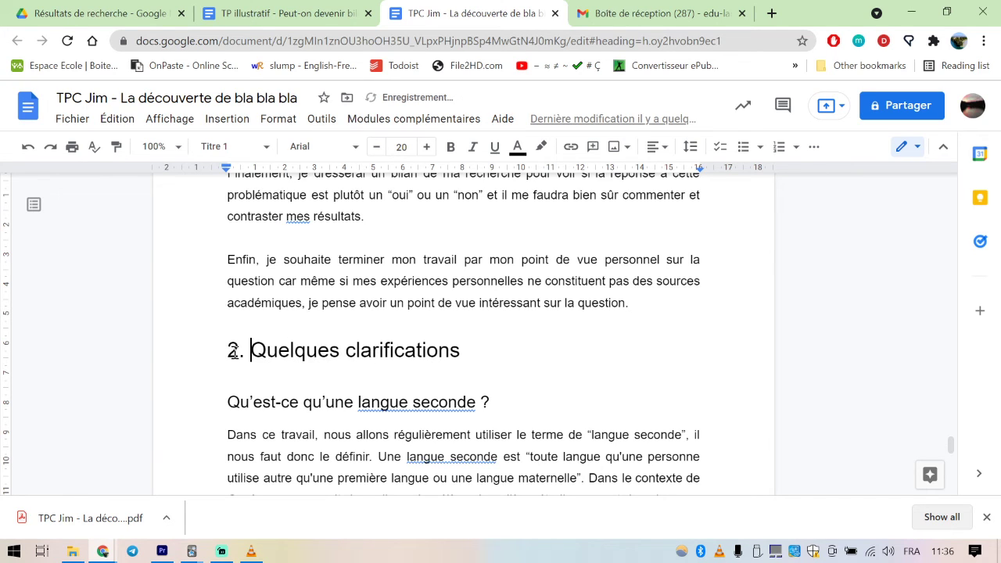
Add the number 2.1 in front of the "Qu'est-ce qu'une langue seconde ?" subheading
click(227, 402)
text(3)
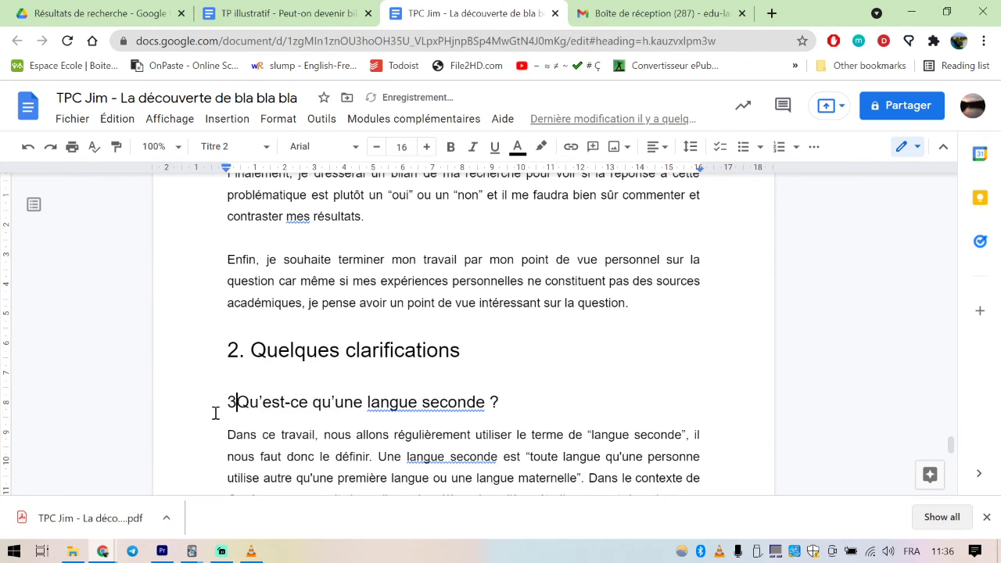
key(BackSpace)
text(2.1)
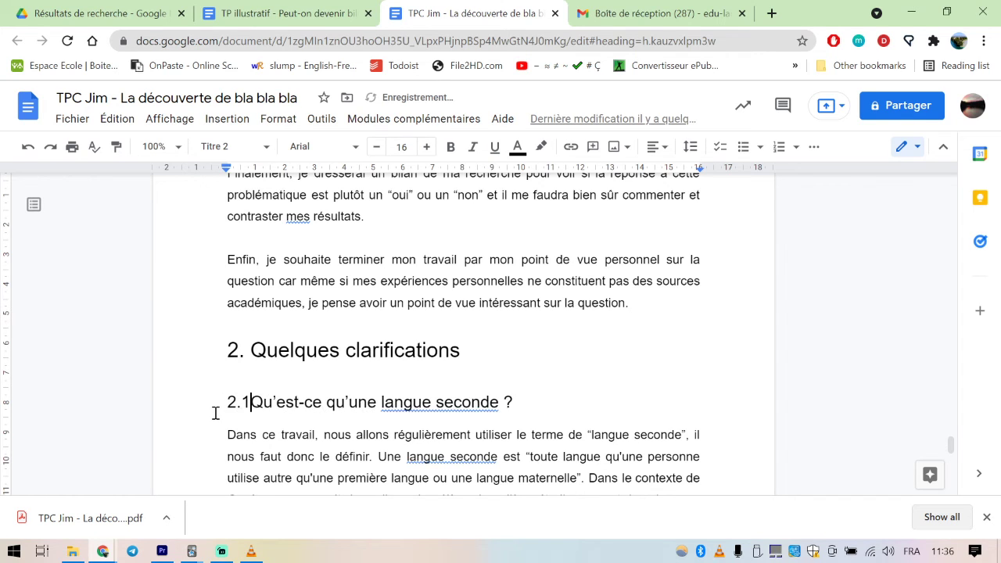
Refresh the table of contents so its entries pick up the new heading numbers
scroll(403, 364, up, 10)
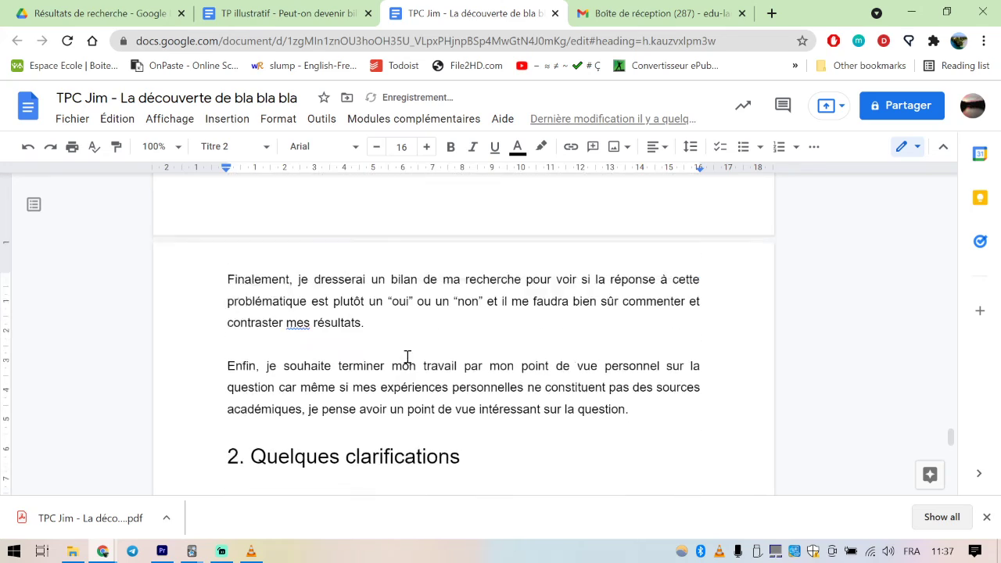
scroll(407, 364, up, 10)
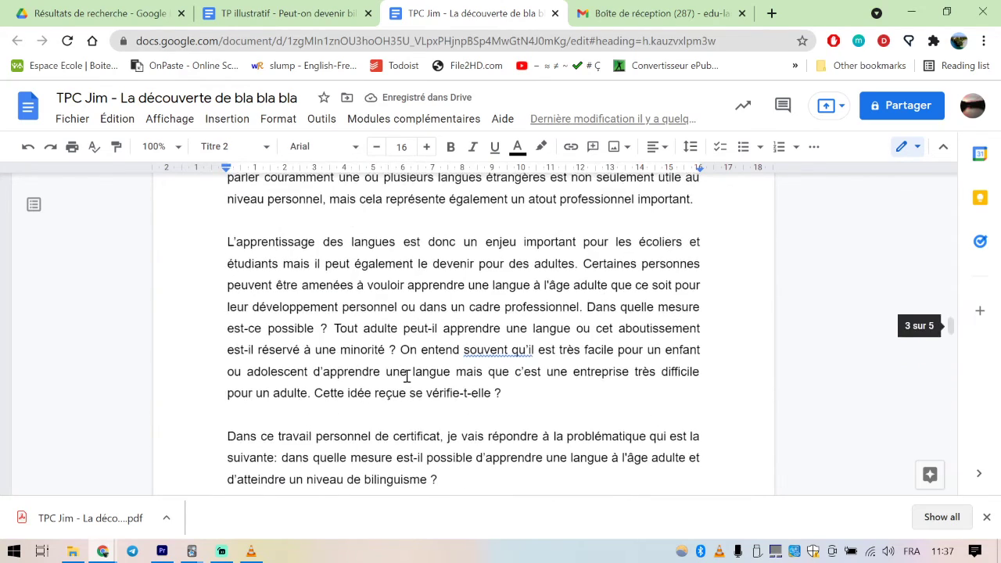
scroll(406, 376, up, 5)
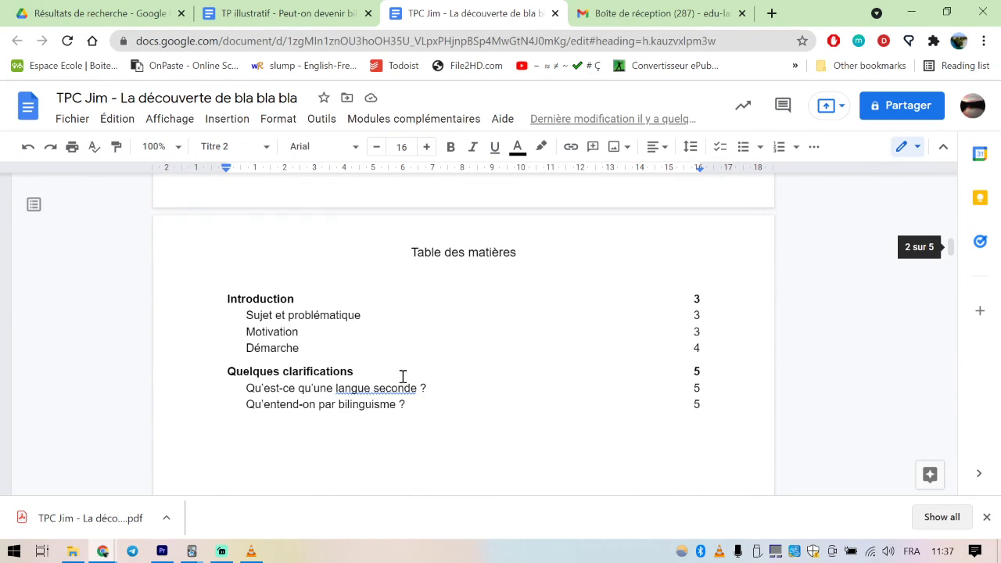
click(358, 333)
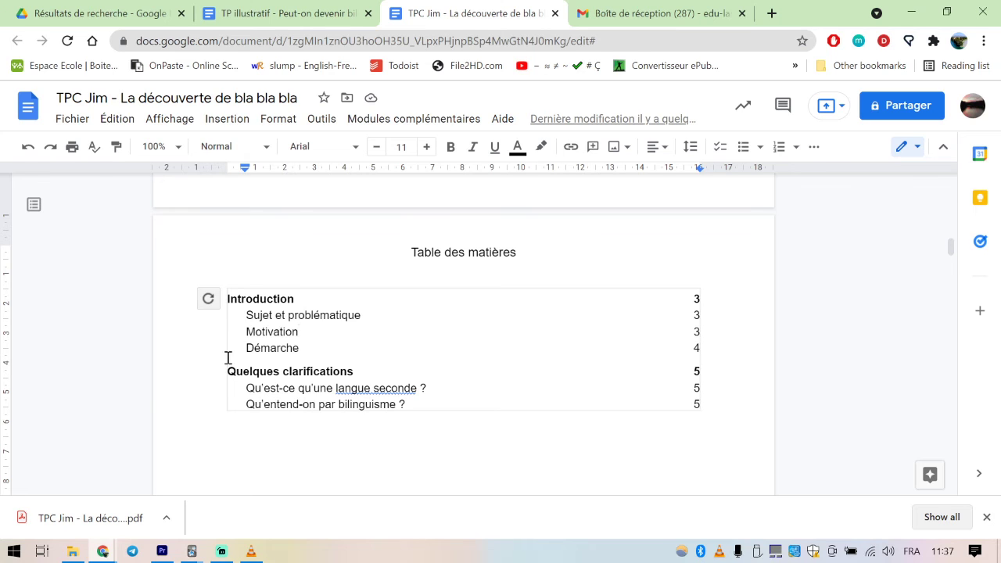
click(208, 298)
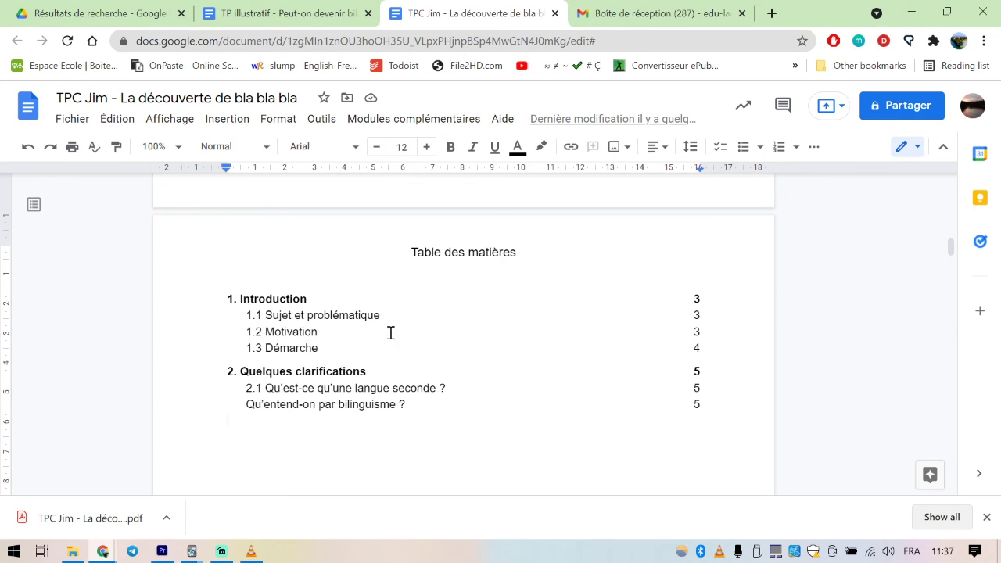
click(321, 363)
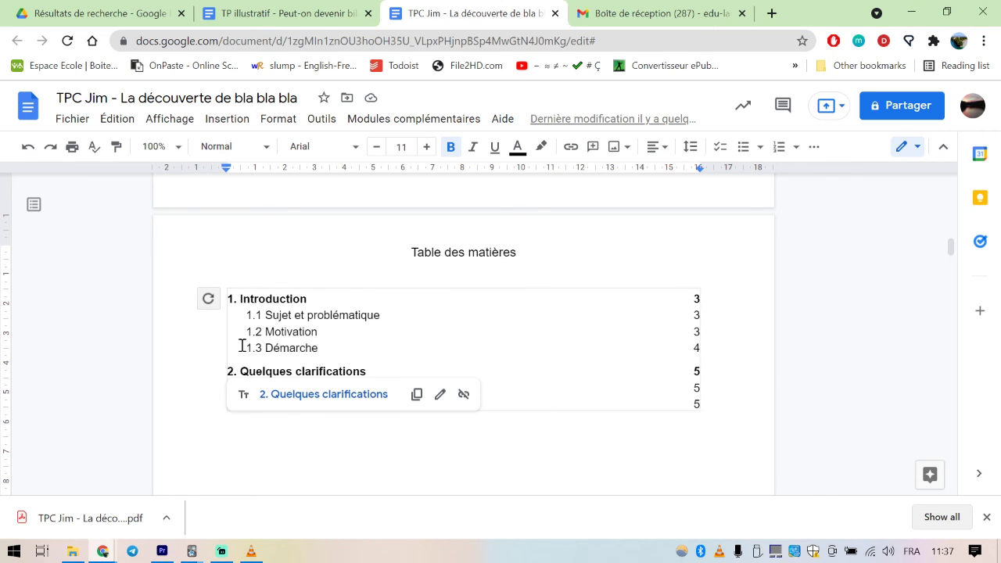
click(340, 335)
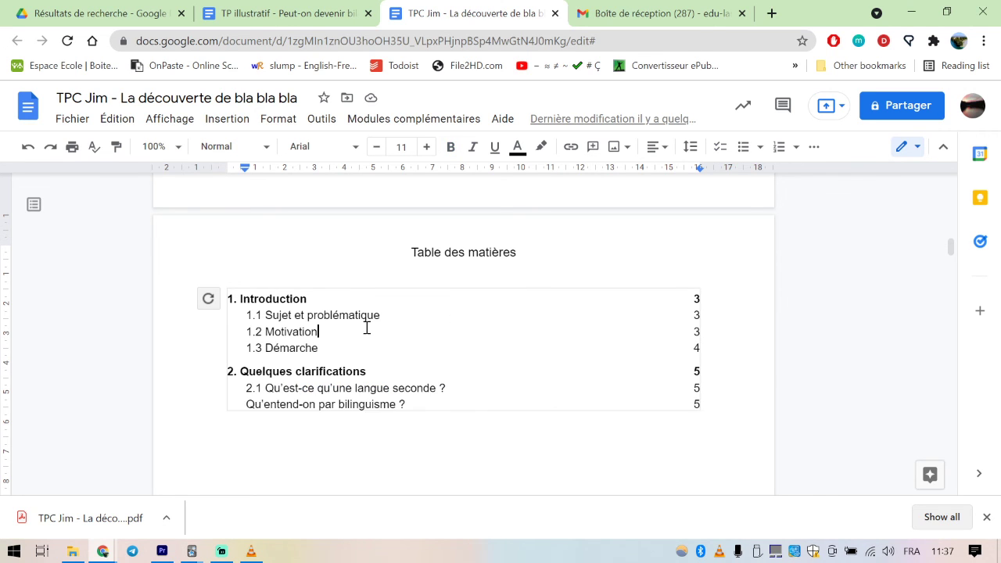